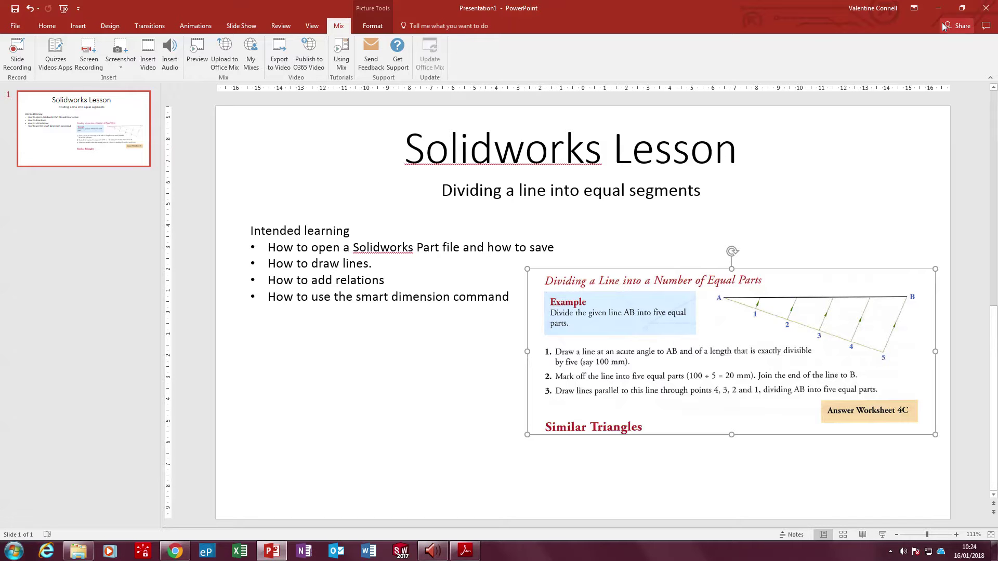
Step: Minimize the PowerPoint and Realtek audio windows, launch SOLIDWORKS 2017 from the desktop and maximize its window
{"action": "left_click", "coordinate": [939, 9]}
{"action": "left_click", "coordinate": [948, 7]}
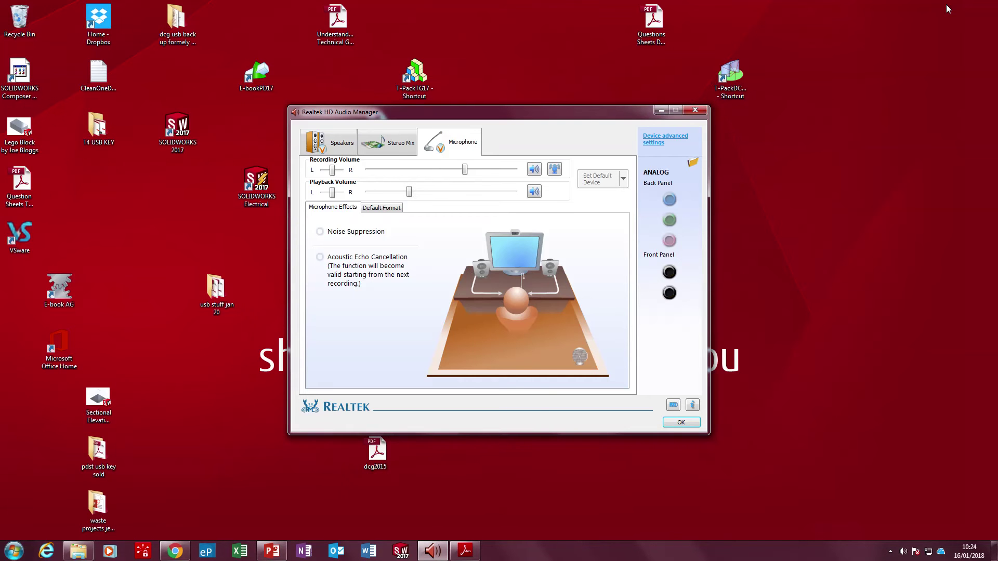
{"action": "left_click", "coordinate": [661, 107]}
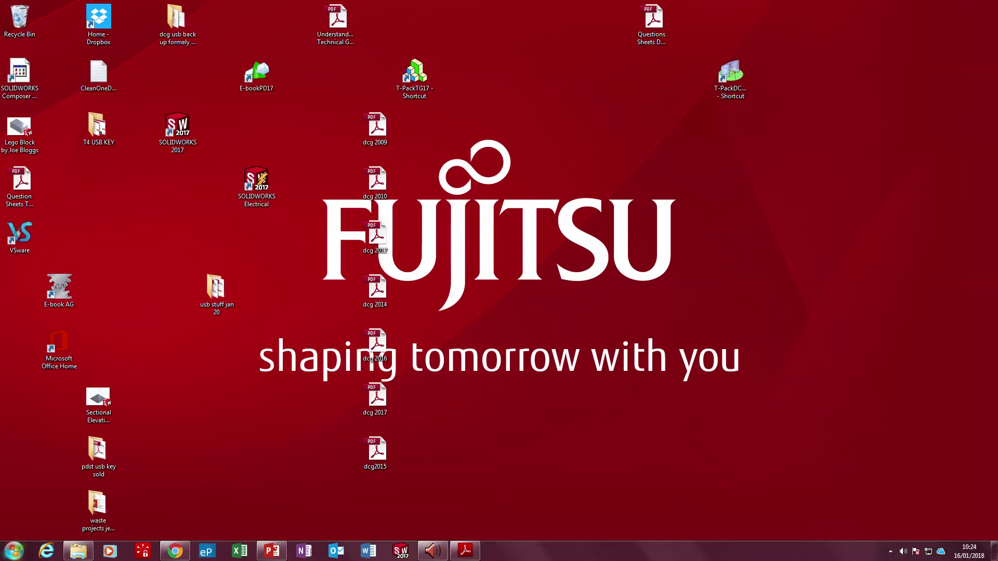
{"action": "left_click", "coordinate": [13, 551]}
{"action": "left_click", "coordinate": [14, 550]}
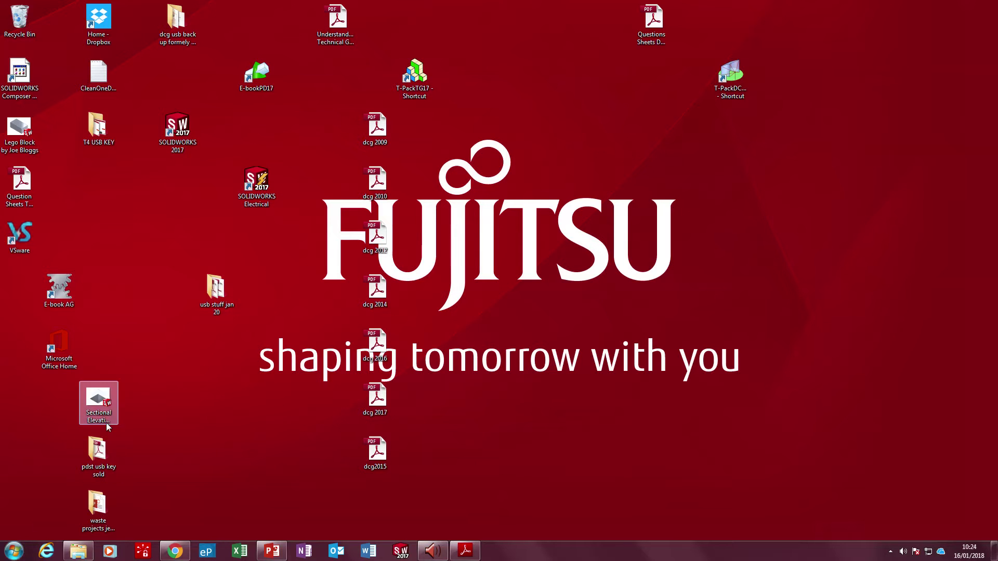
{"action": "double_click", "coordinate": [196, 127]}
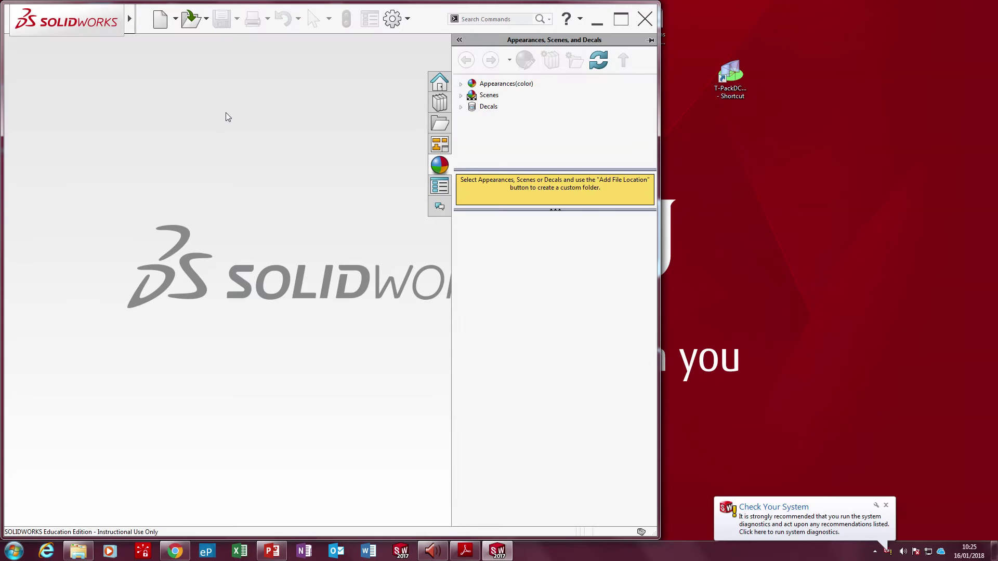
{"action": "left_click", "coordinate": [621, 19]}
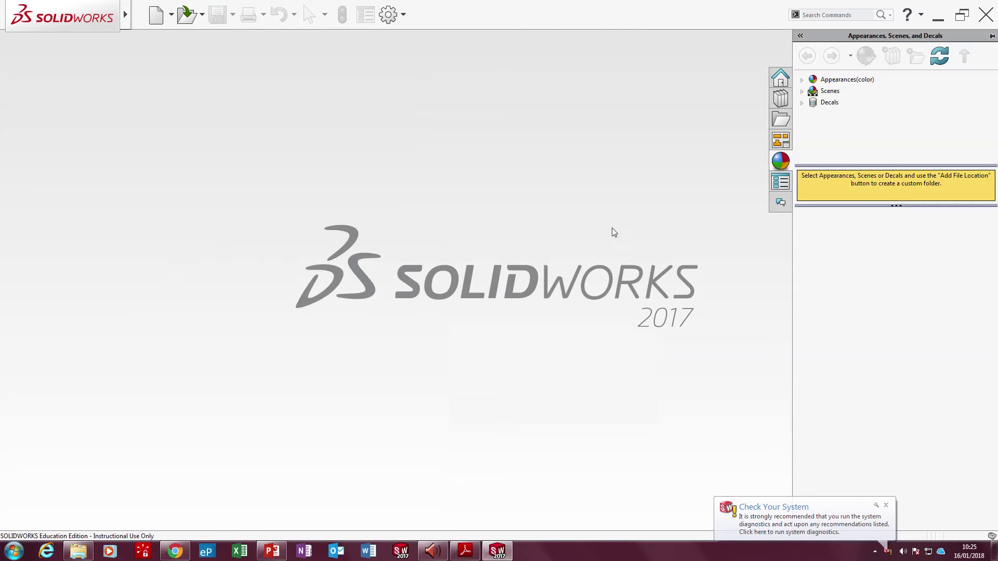
Step: Create a new Part document from the Novice version of the new document dialog
{"action": "left_click", "coordinate": [157, 14]}
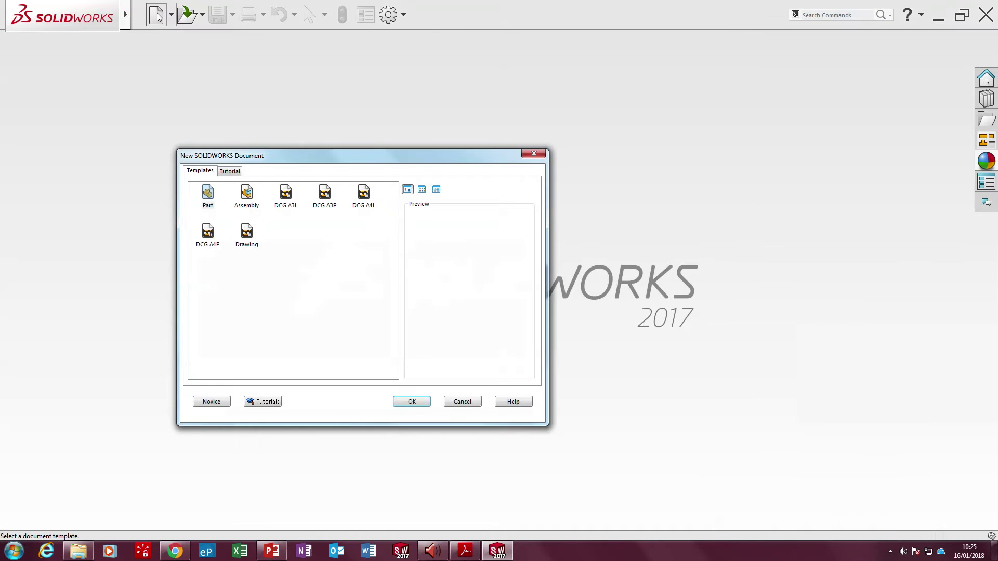
{"action": "left_click", "coordinate": [223, 405]}
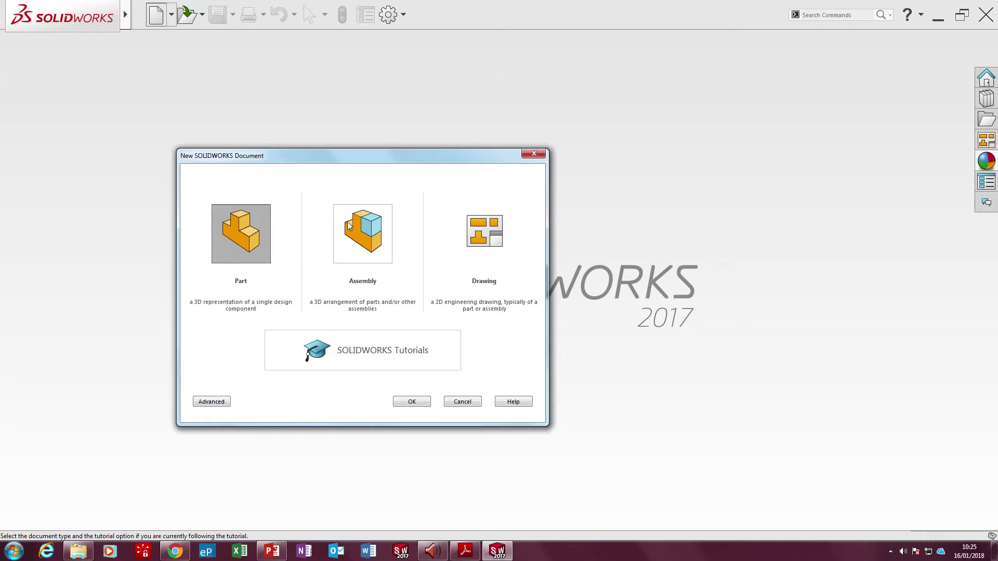
{"action": "left_click", "coordinate": [212, 402]}
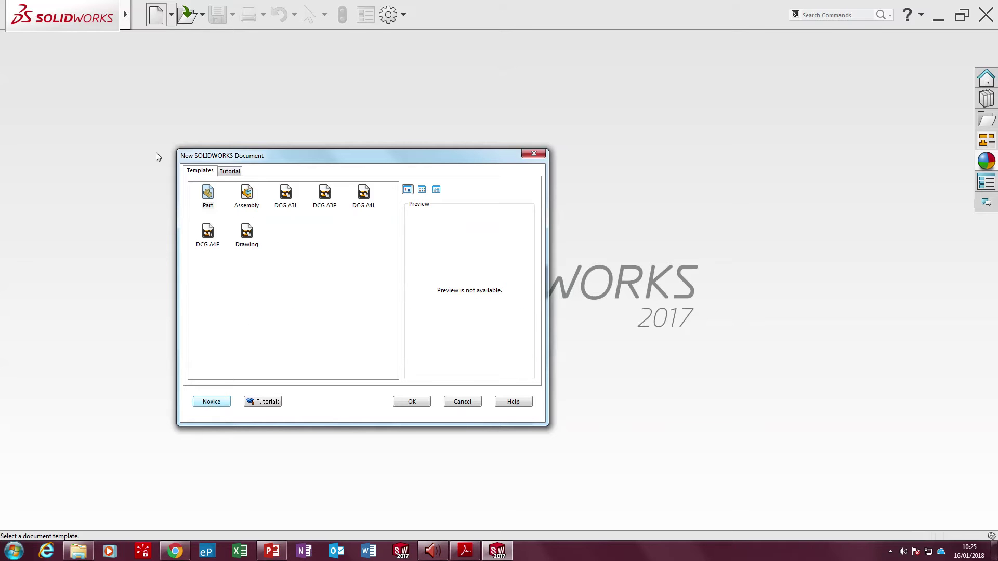
{"action": "left_click", "coordinate": [209, 402]}
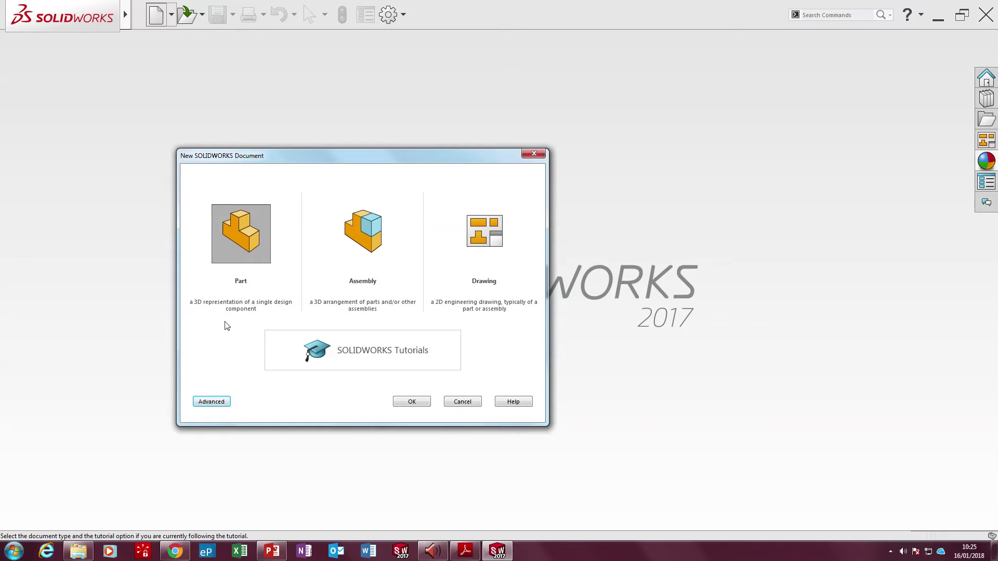
{"action": "left_click", "coordinate": [216, 403]}
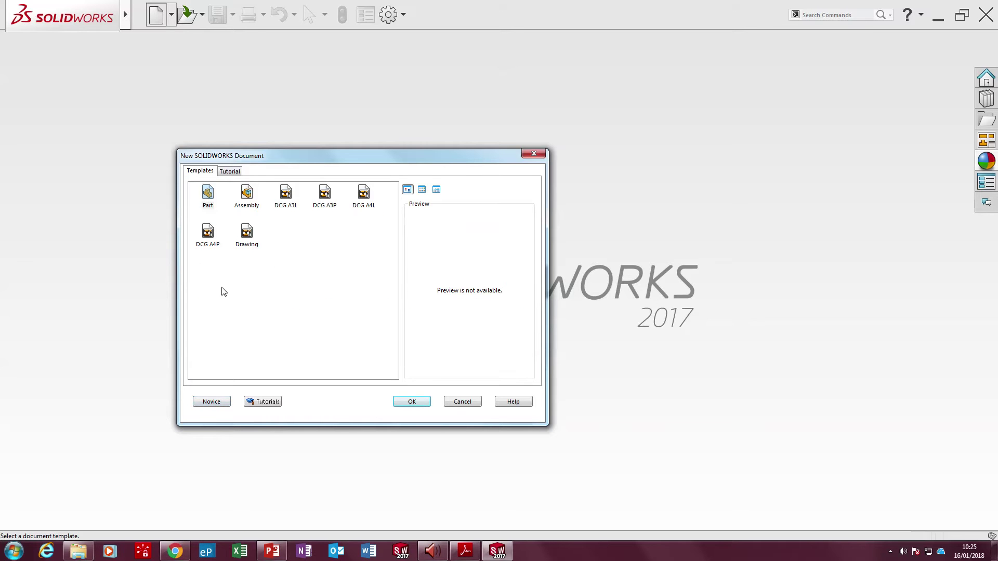
{"action": "left_click", "coordinate": [208, 404]}
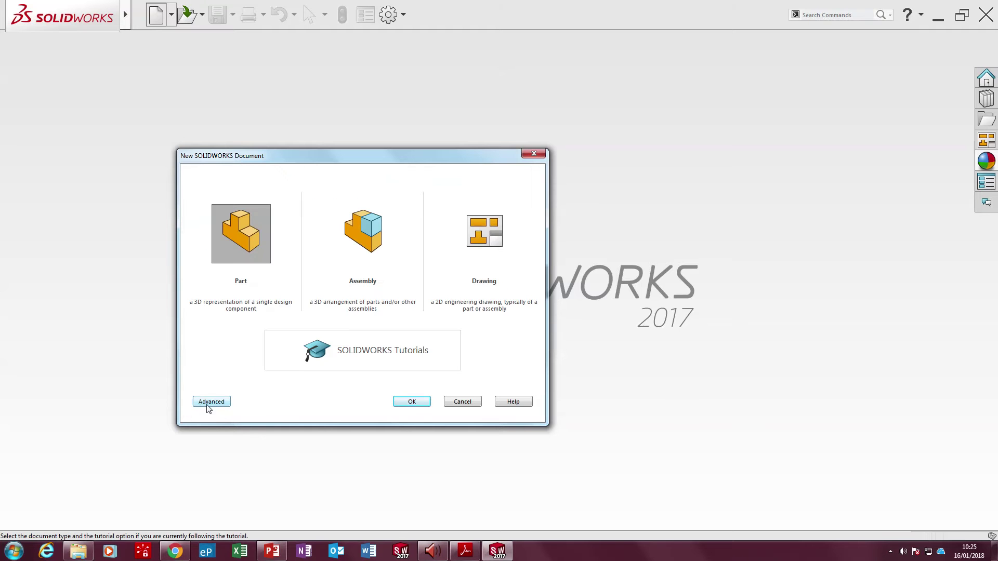
{"action": "left_click", "coordinate": [424, 403]}
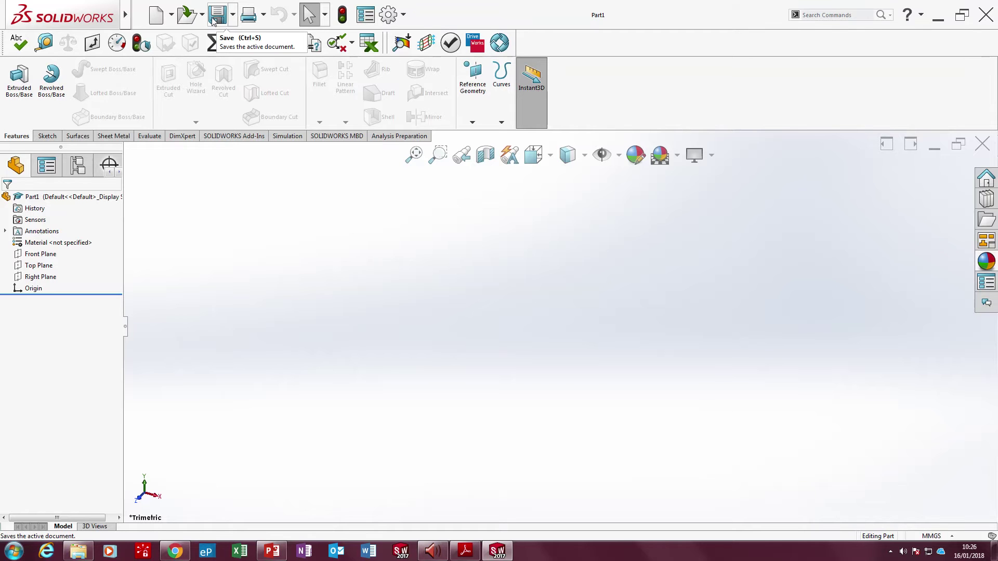
Step: Save the part as a copy on the Desktop, named with the teacher's name followed by "how to divide a line into equal parts"
{"action": "left_click", "coordinate": [139, 14]}
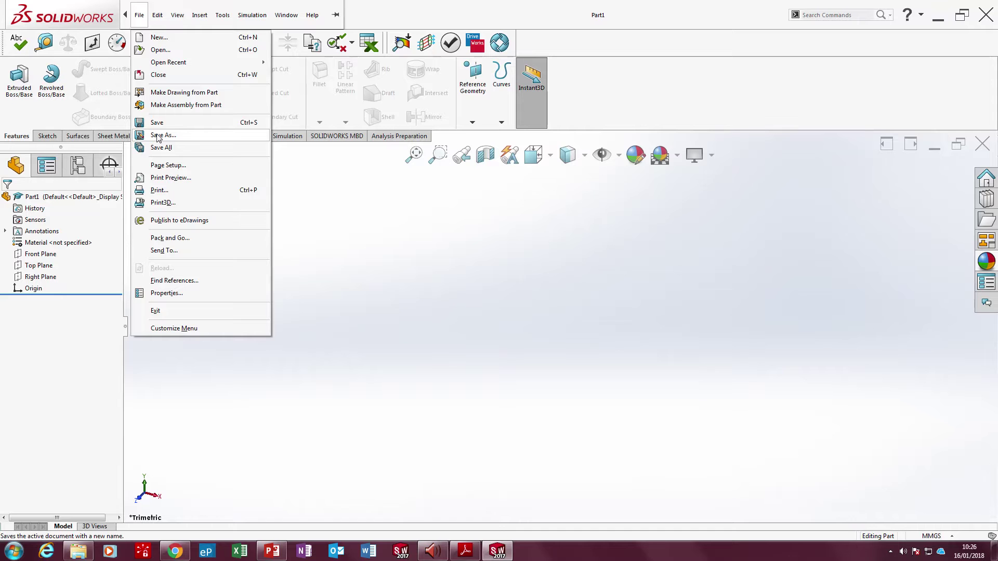
{"action": "left_click", "coordinate": [334, 212]}
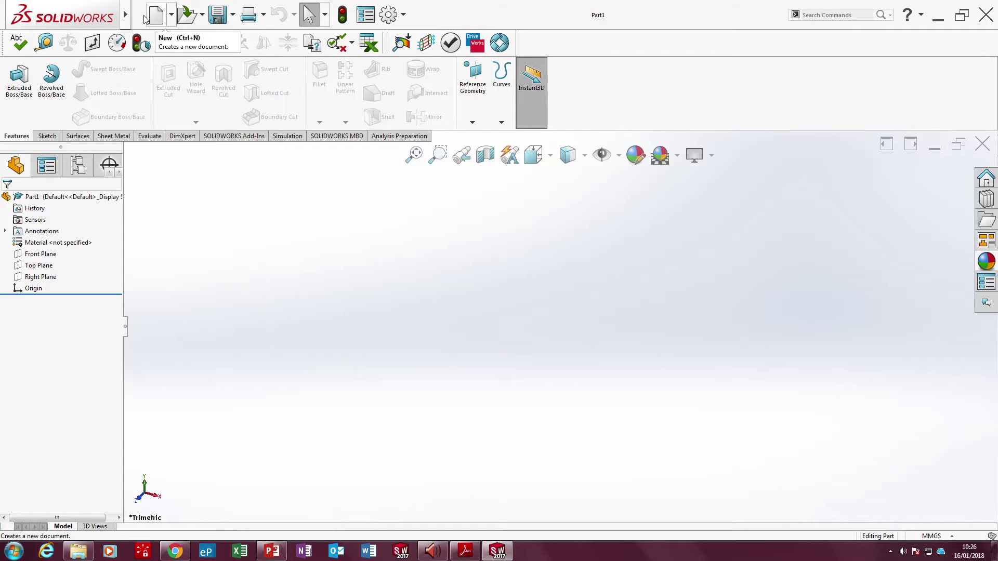
{"action": "left_click", "coordinate": [140, 15]}
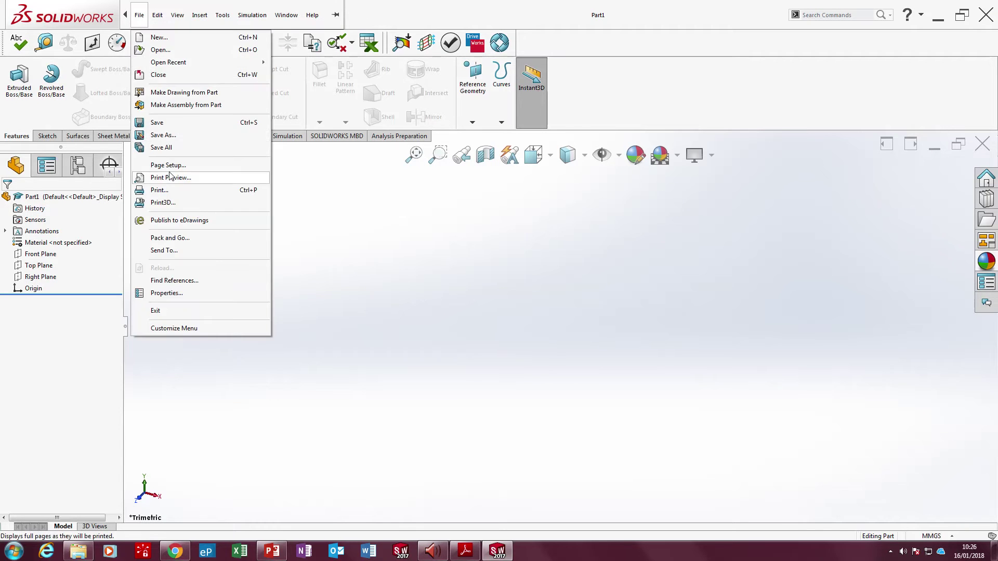
{"action": "left_click", "coordinate": [176, 137]}
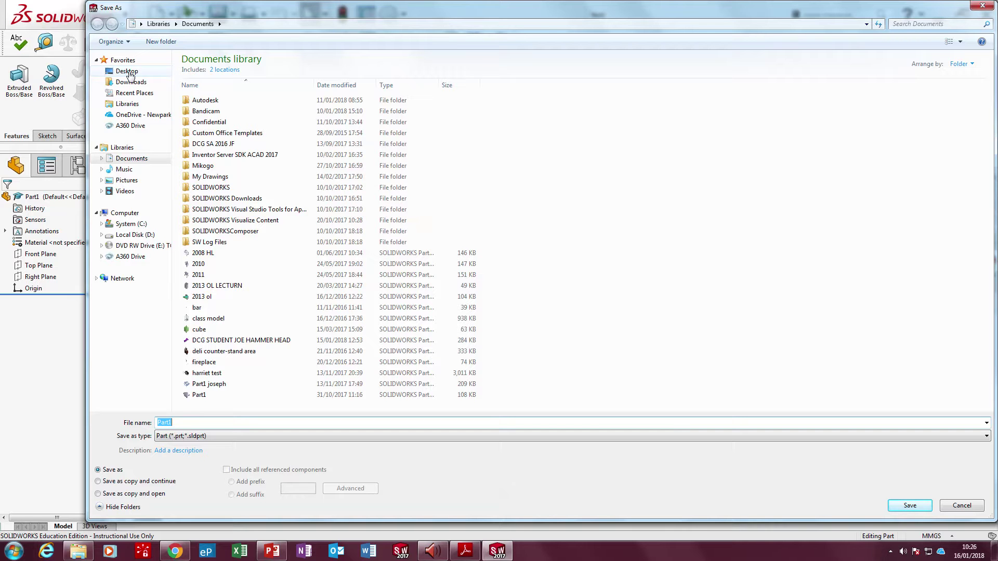
{"action": "left_click", "coordinate": [128, 72]}
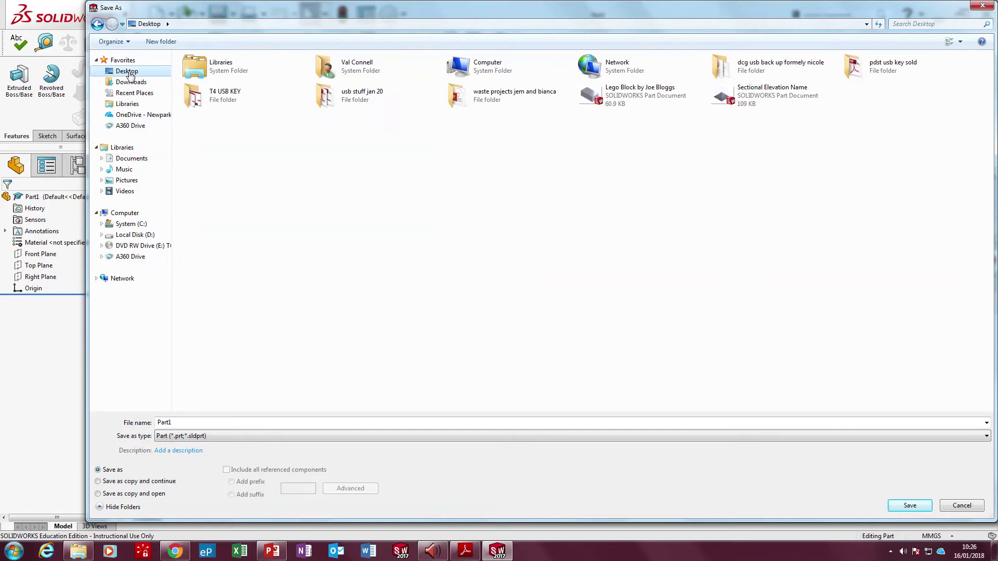
{"action": "double_click", "coordinate": [188, 423]}
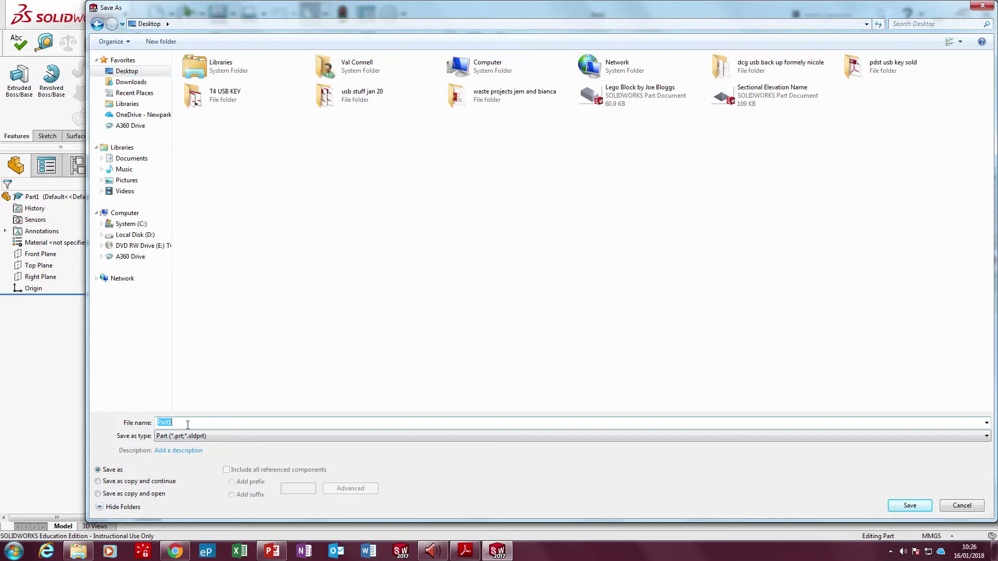
{"action": "type", "text": "M"}
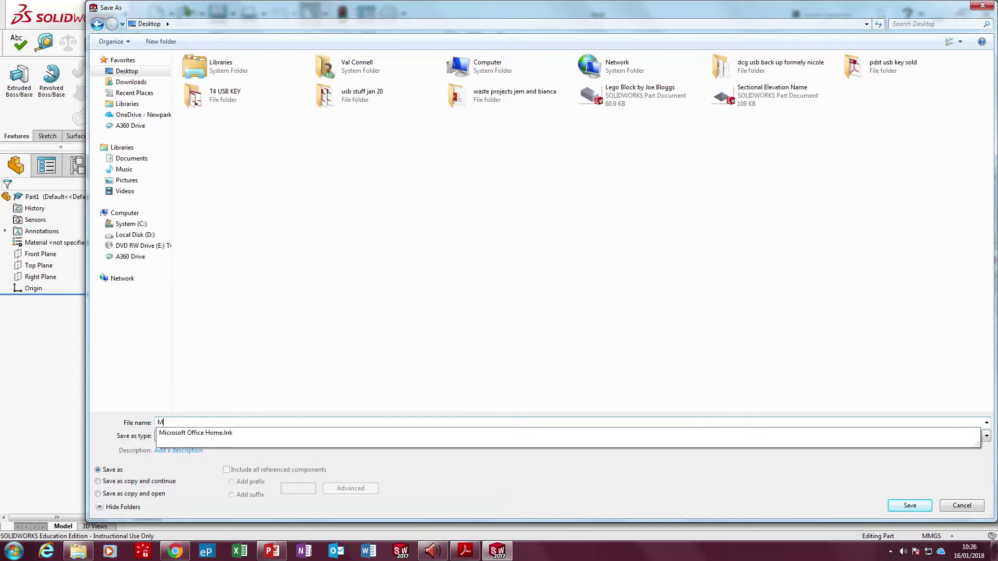
{"action": "type", "text": "r. C"}
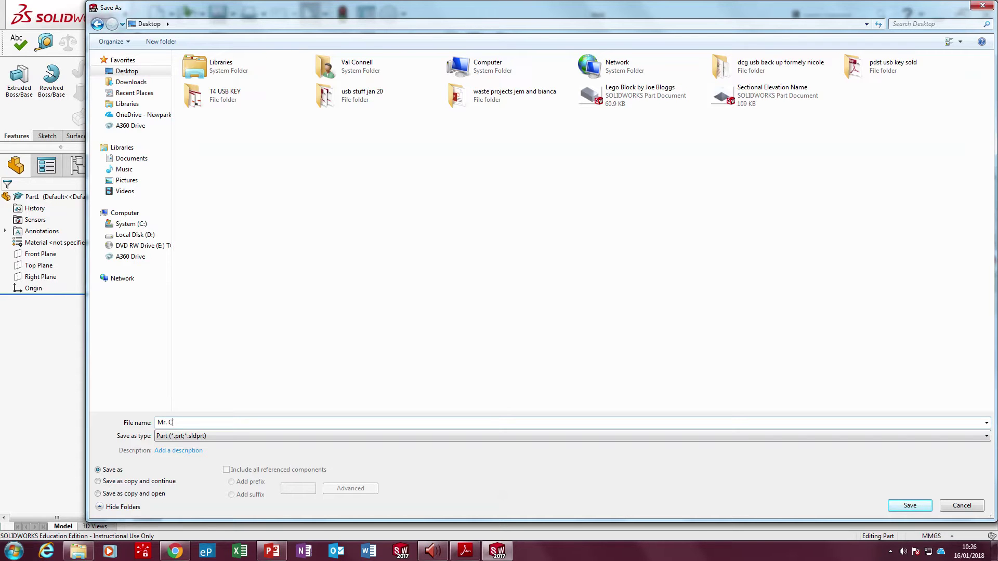
{"action": "type", "text": "onnell how to divide a line into equal parts"}
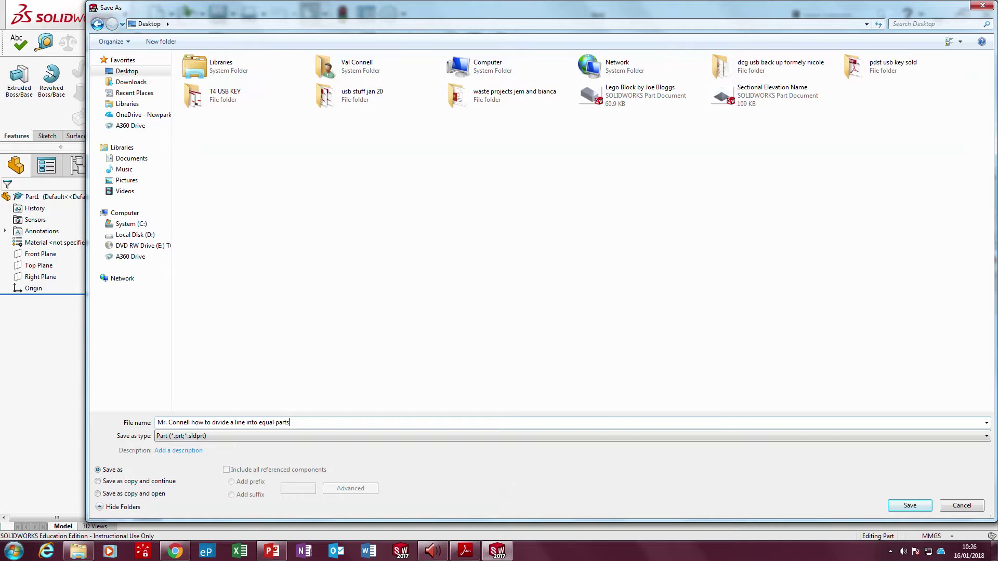
{"action": "left_click", "coordinate": [909, 506]}
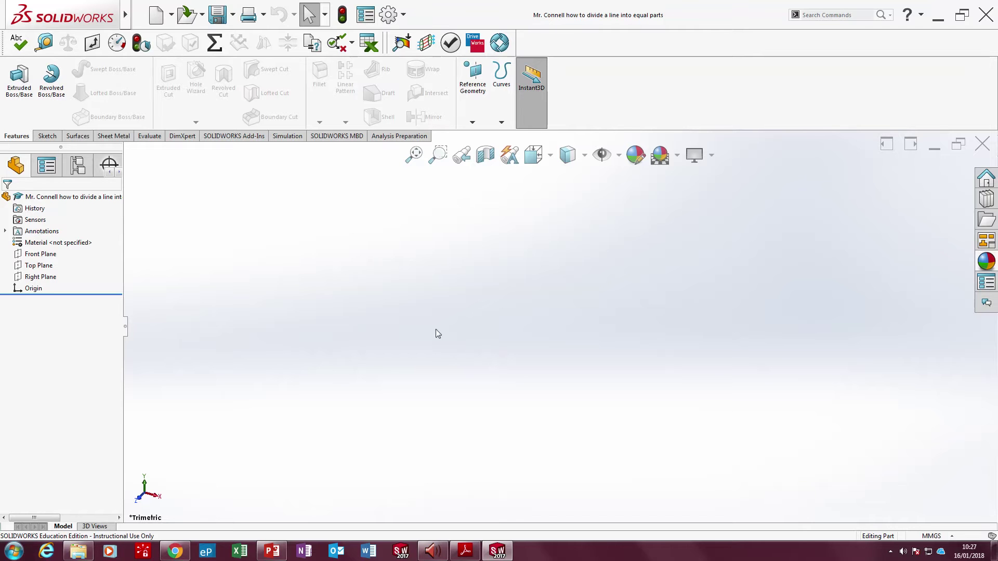
Step: View the line-division example slide in PowerPoint and return to SOLIDWORKS
{"action": "left_click", "coordinate": [272, 553]}
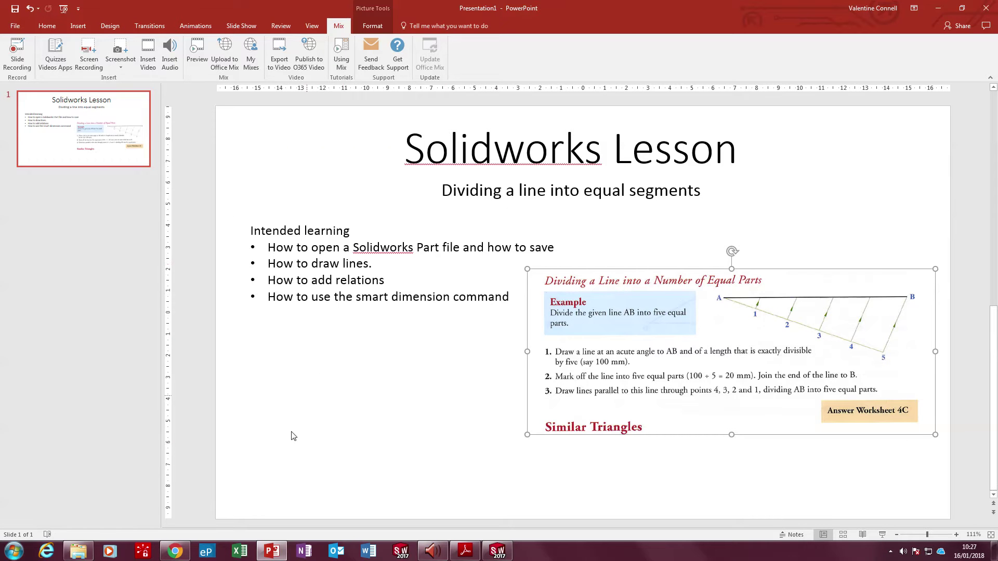
{"action": "left_click", "coordinate": [271, 551]}
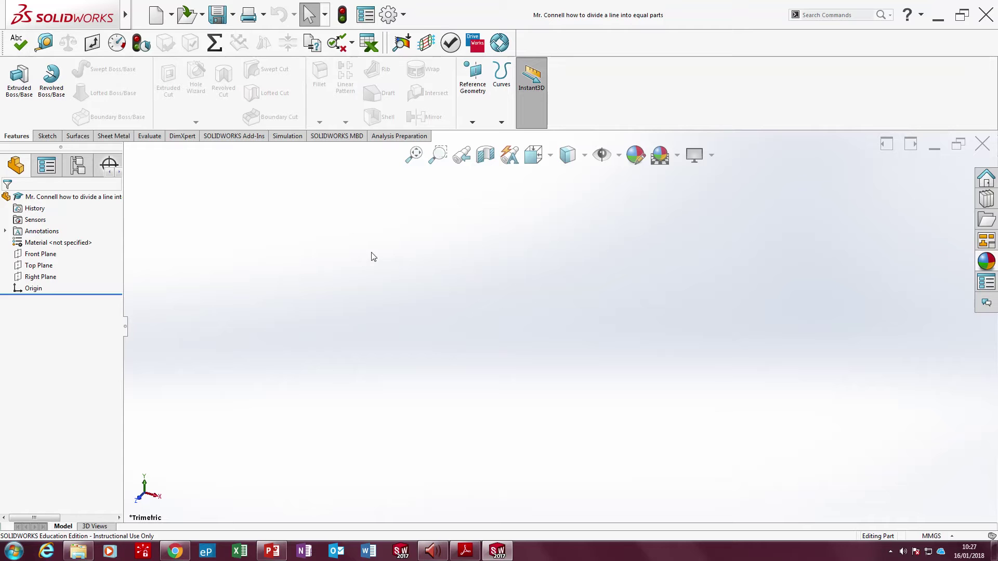
Step: Start a sketch on the Front Plane, choosing the plane from the isometric view
{"action": "left_click", "coordinate": [47, 136]}
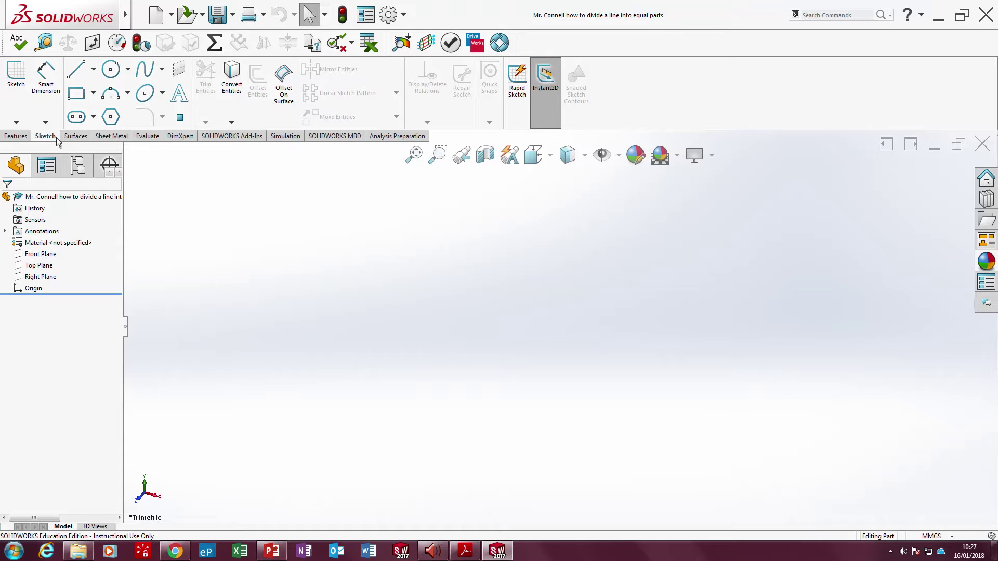
{"action": "left_click", "coordinate": [16, 78]}
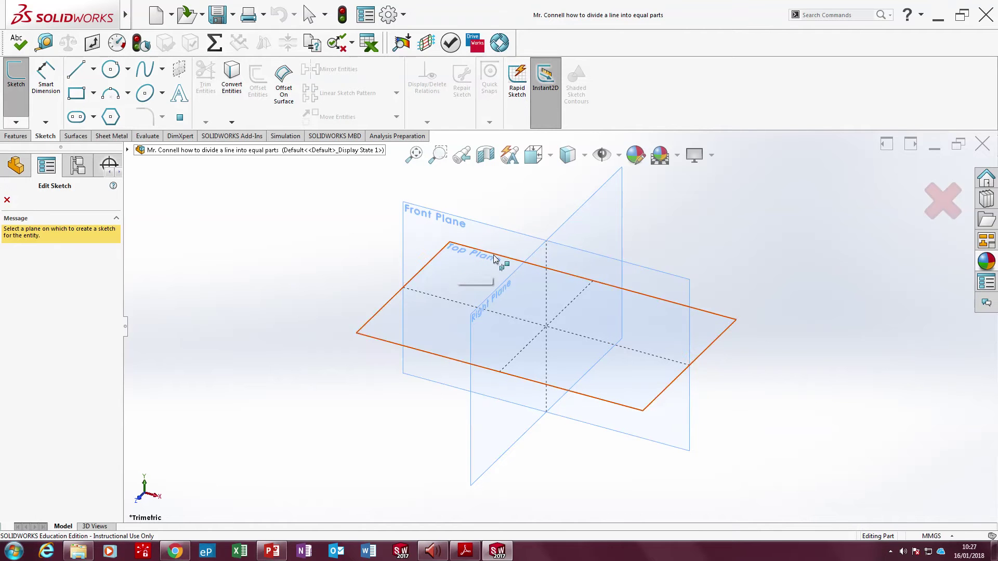
{"action": "scroll", "coordinate": [574, 216], "scroll_direction": "up", "scroll_amount": 3}
{"action": "scroll", "coordinate": [582, 232], "scroll_direction": "up", "scroll_amount": 2}
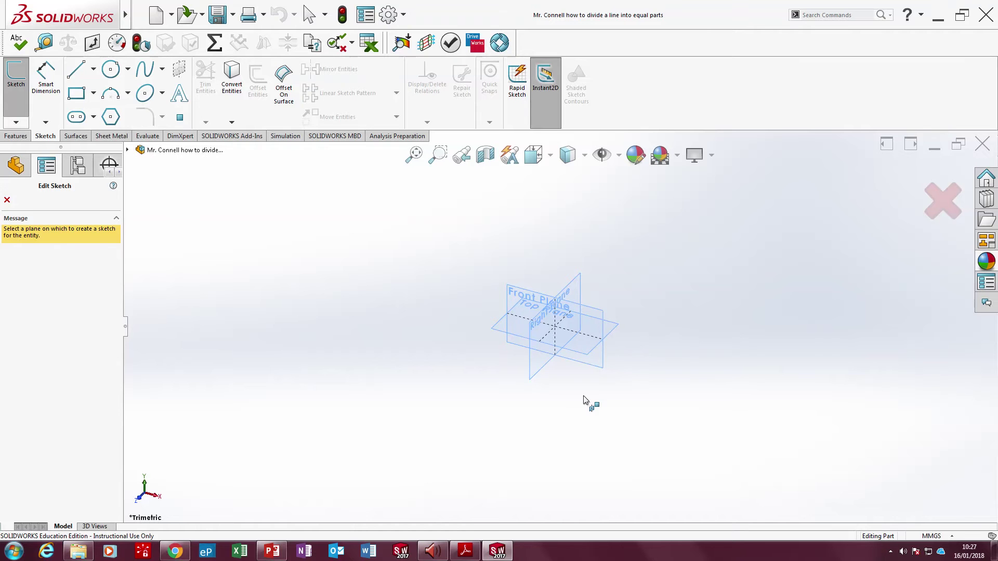
{"action": "scroll", "coordinate": [617, 340], "scroll_direction": "down", "scroll_amount": 2}
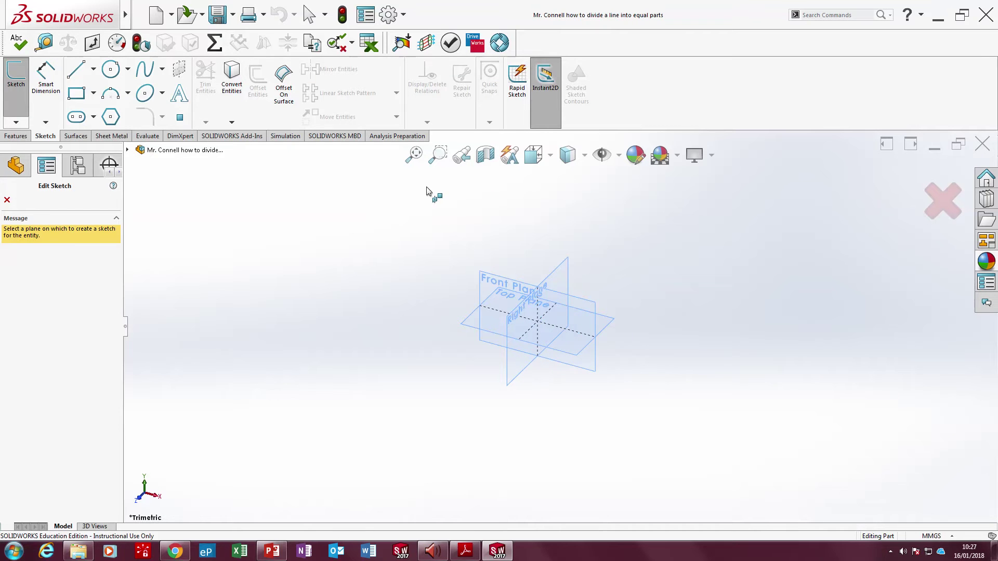
{"action": "scroll", "coordinate": [538, 334], "scroll_direction": "down", "scroll_amount": 3}
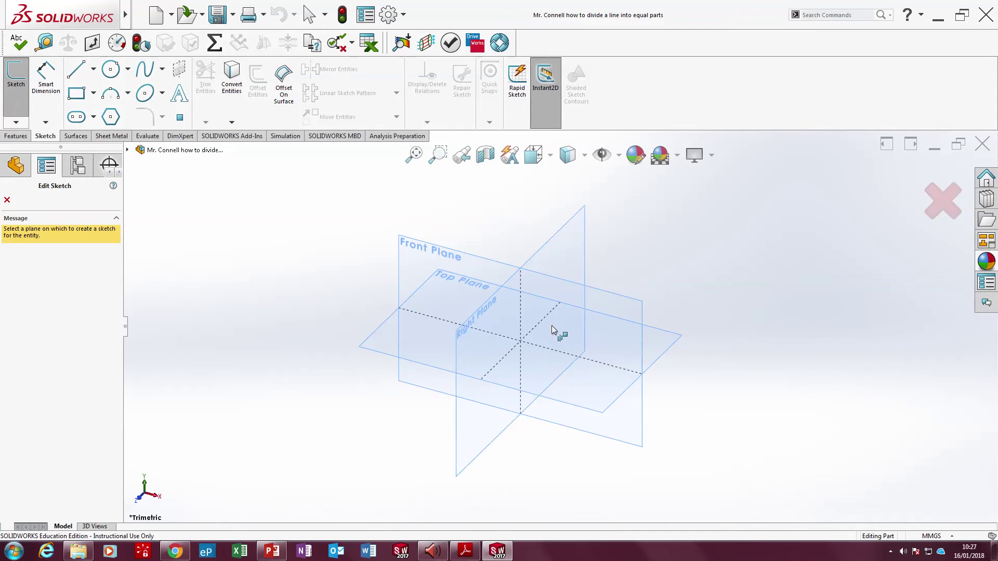
{"action": "mouse_move", "coordinate": [595, 334]}
{"action": "middle_mouse_down"}
{"action": "mouse_move", "coordinate": [415, 222]}
{"action": "mouse_move", "coordinate": [508, 452]}
{"action": "mouse_move", "coordinate": [684, 403]}
{"action": "mouse_move", "coordinate": [387, 297]}
{"action": "mouse_move", "coordinate": [479, 291]}
{"action": "middle_mouse_up"}
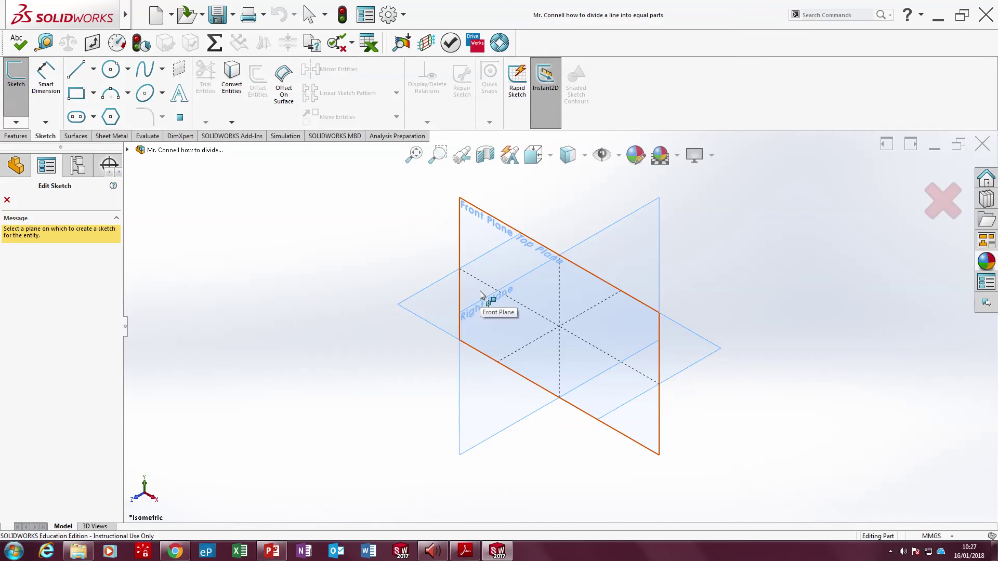
{"action": "key", "text": "ctrl+7"}
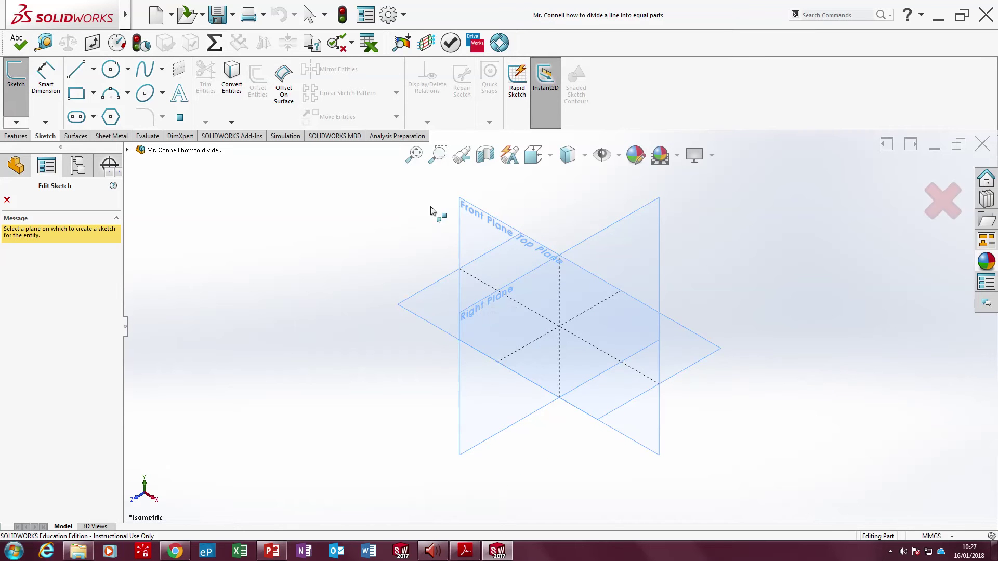
{"action": "left_click", "coordinate": [474, 212]}
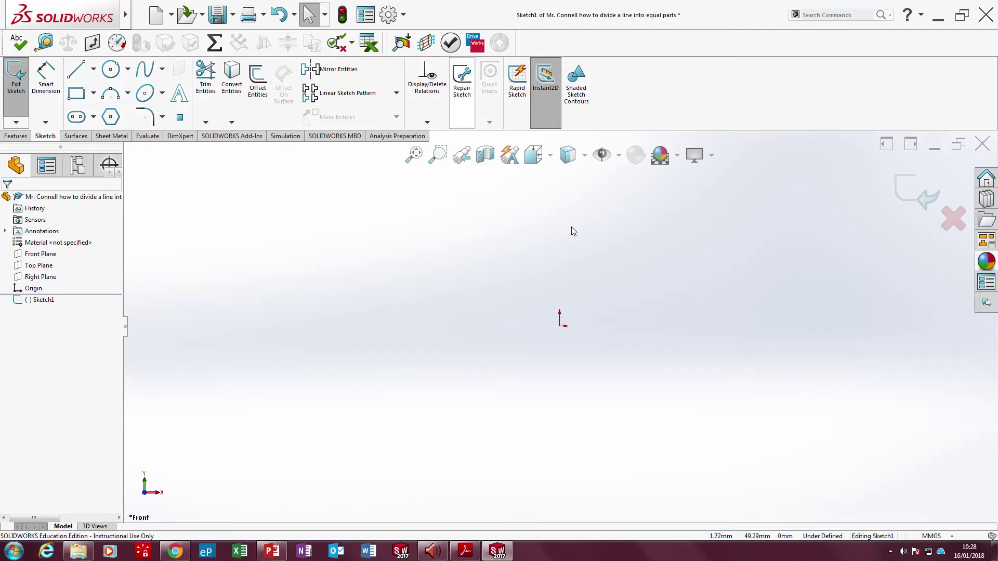
Step: Undo the sketch just created and open a fresh one on the Front Plane
{"action": "left_click", "coordinate": [278, 17]}
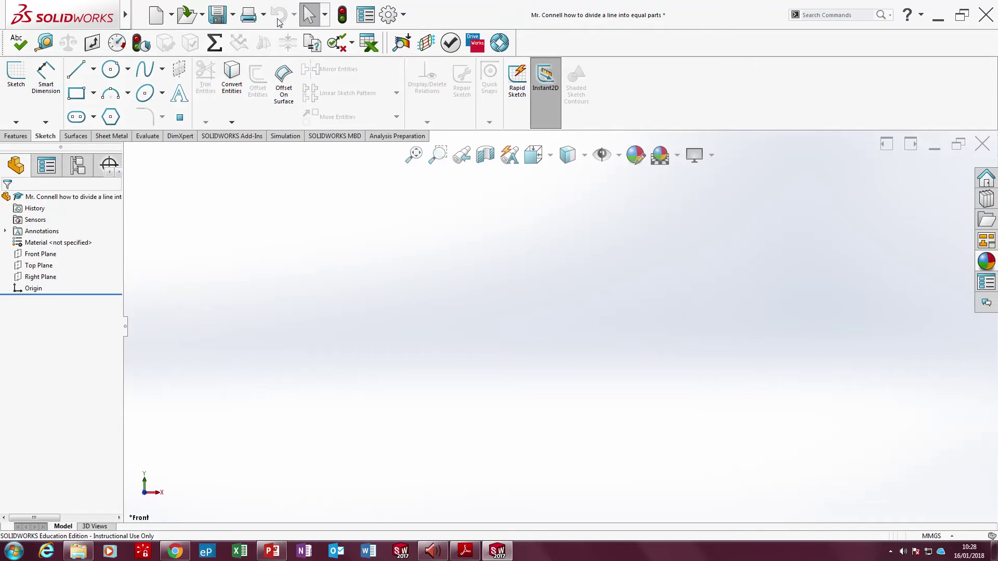
{"action": "left_click", "coordinate": [6, 74]}
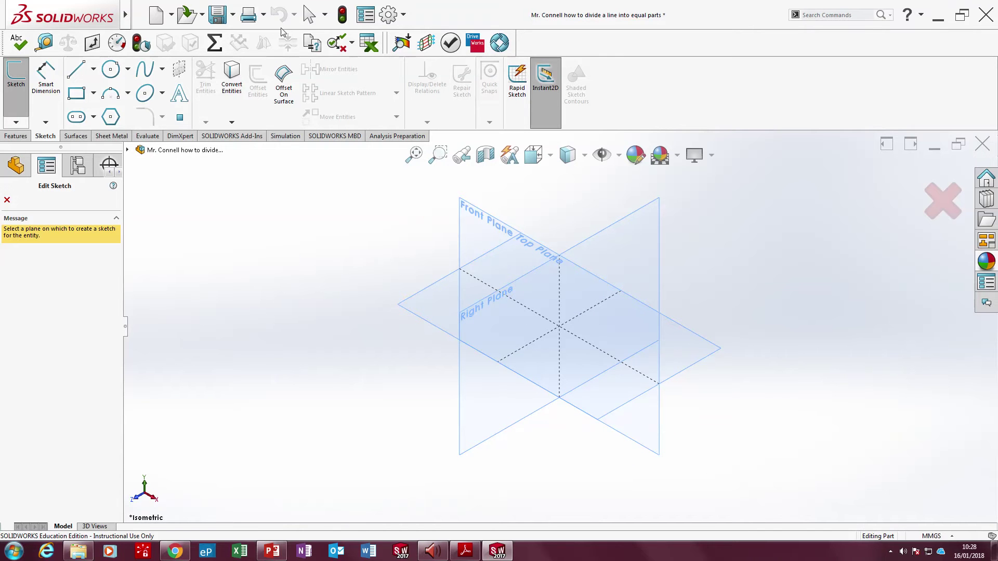
{"action": "left_click", "coordinate": [456, 201]}
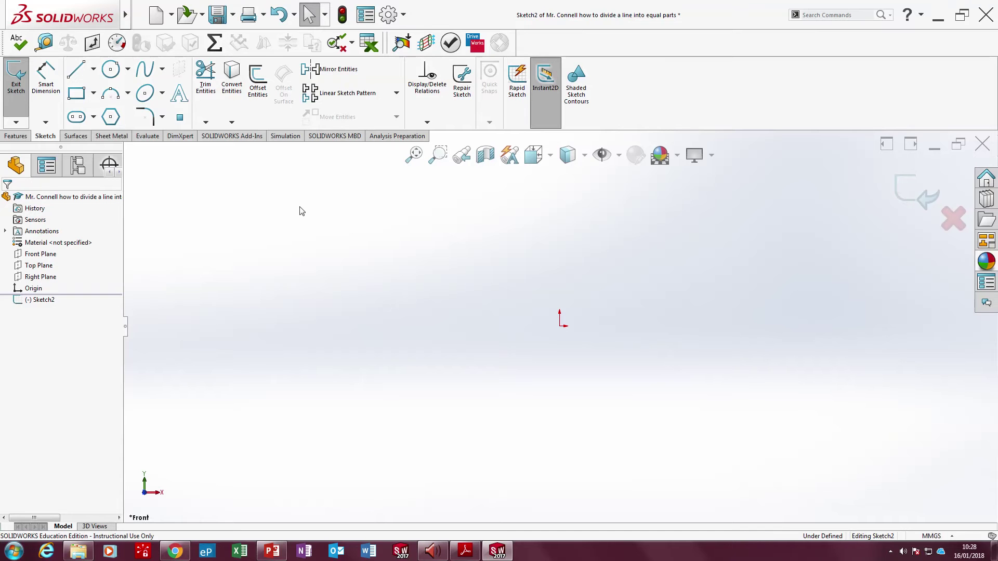
Step: Sketch a horizontal line about 121 mm long running to the right from the origin
{"action": "left_click", "coordinate": [76, 70]}
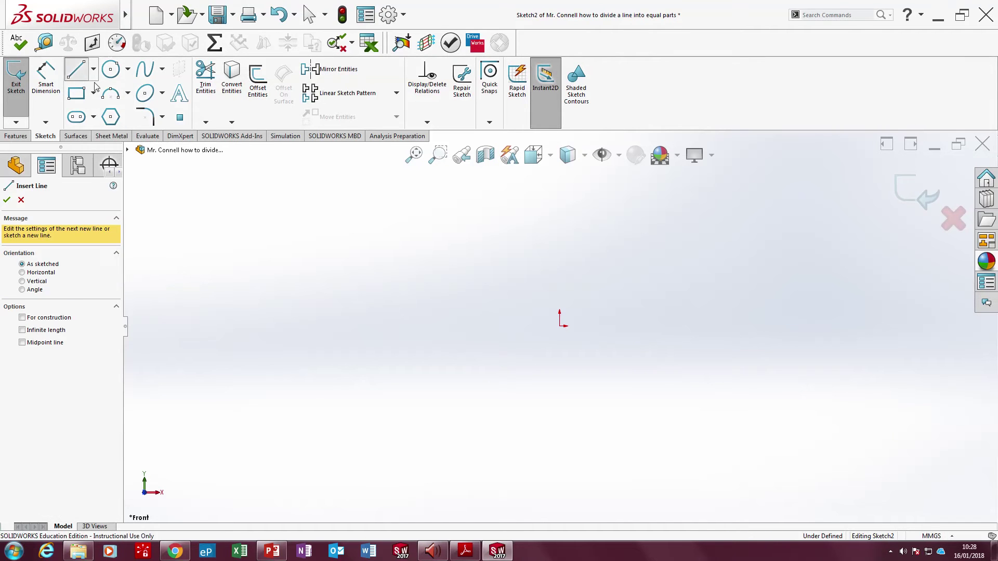
{"action": "left_click", "coordinate": [561, 326]}
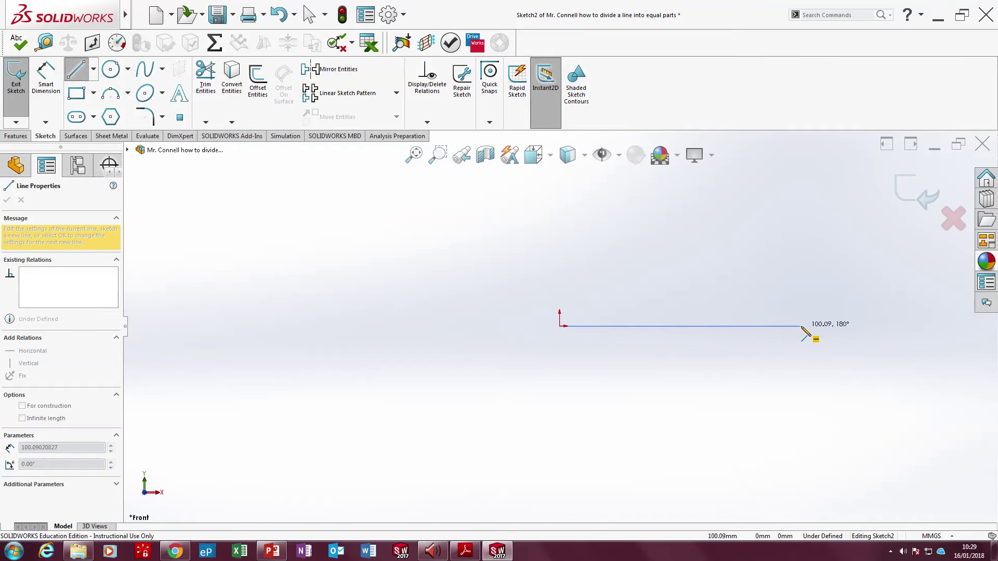
{"action": "left_click", "coordinate": [852, 326]}
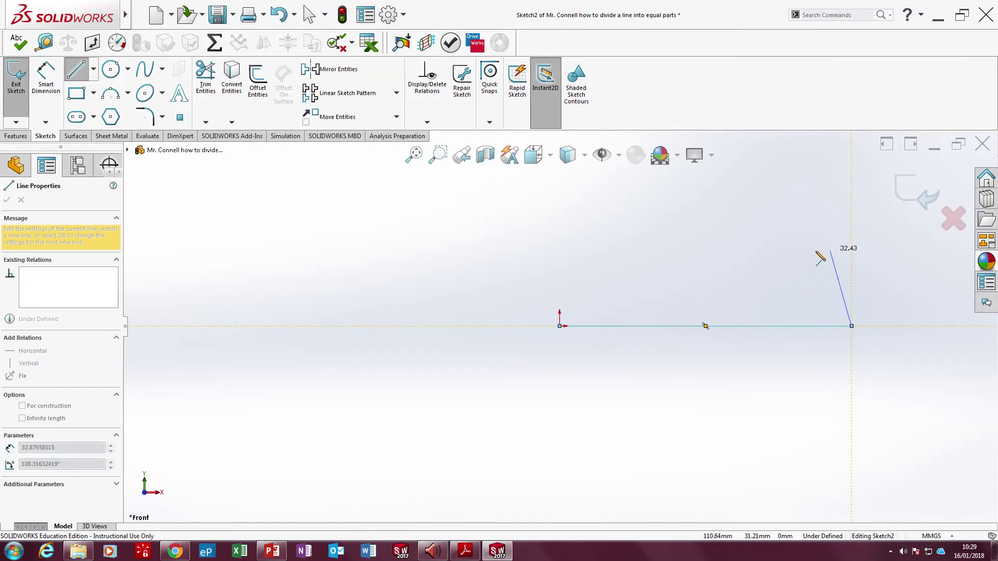
{"action": "key", "text": "Escape"}
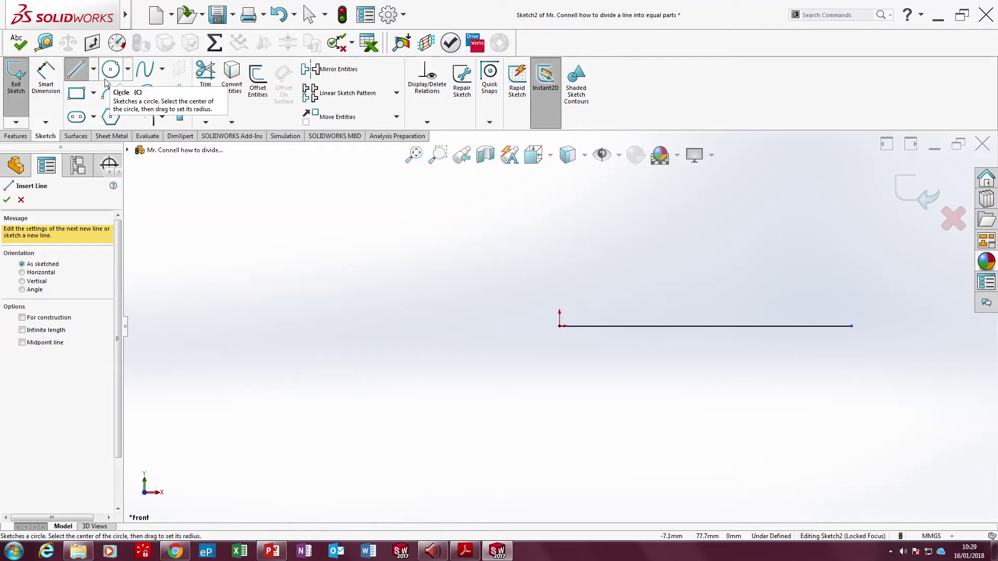
Step: Sketch a second line about 90 mm long from the origin, sloping down to the right at about 15° below the horizontal line
{"action": "mouse_move", "coordinate": [78, 4]}
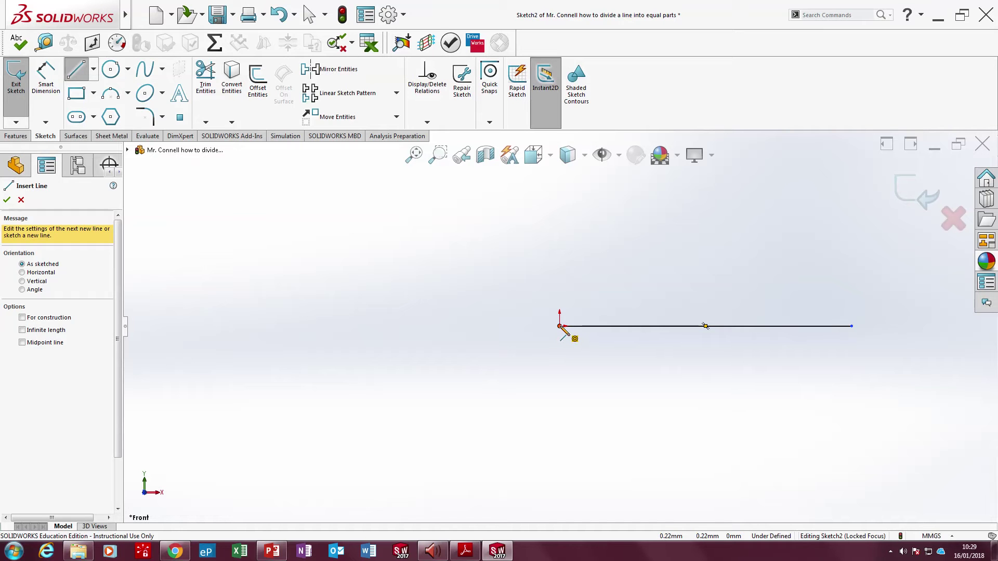
{"action": "left_click", "coordinate": [560, 326]}
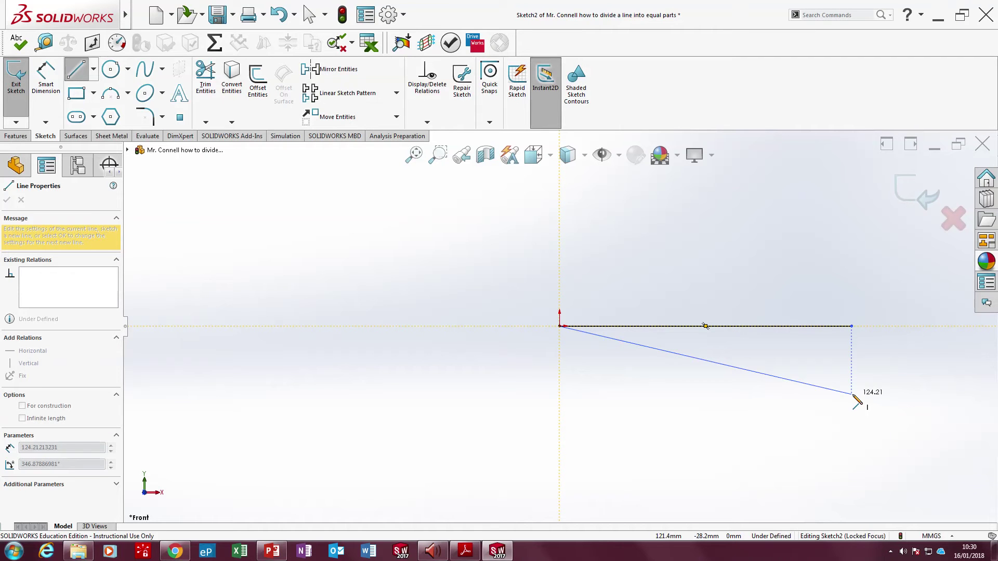
{"action": "left_click", "coordinate": [783, 385]}
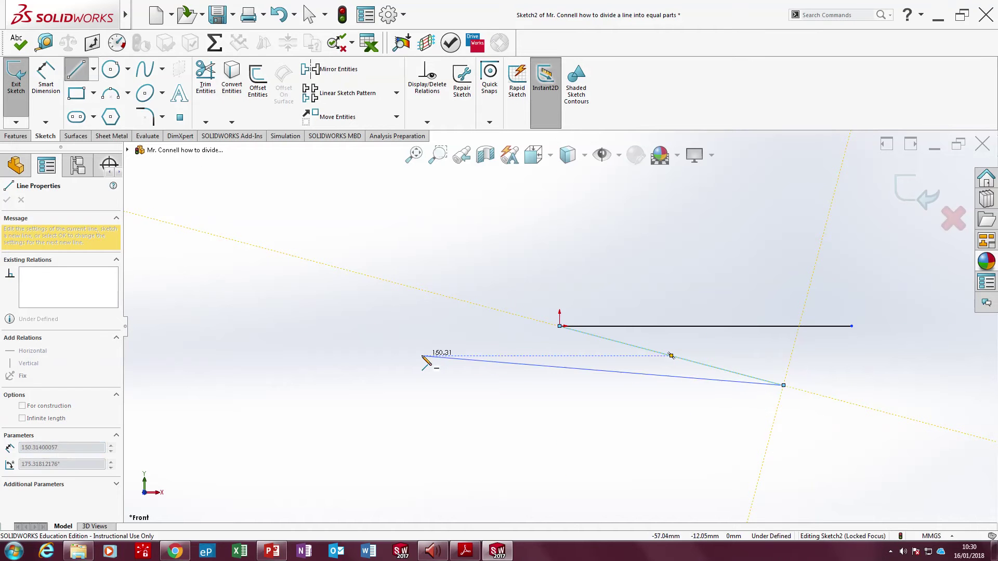
{"action": "key", "text": "Escape"}
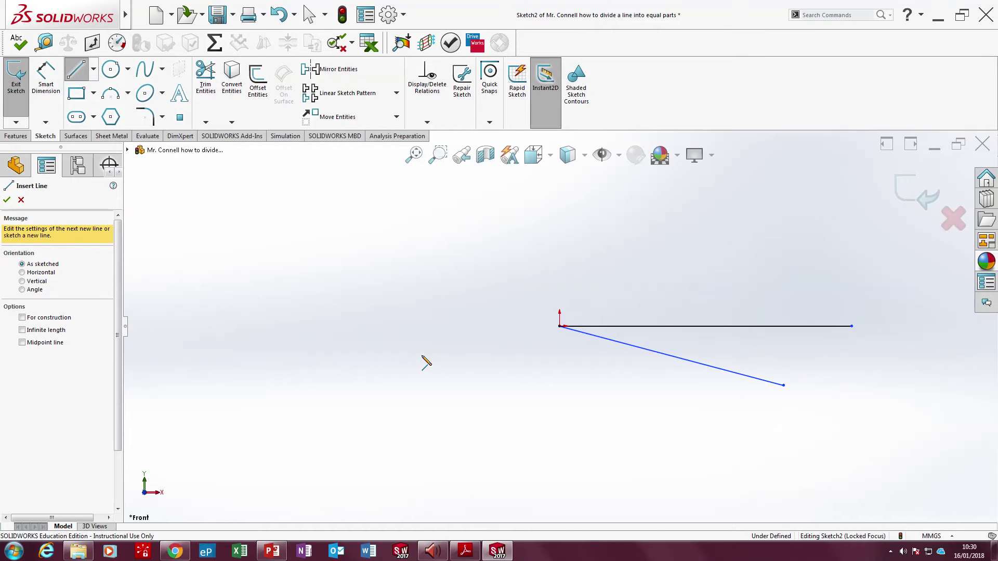
{"action": "key", "text": "Escape"}
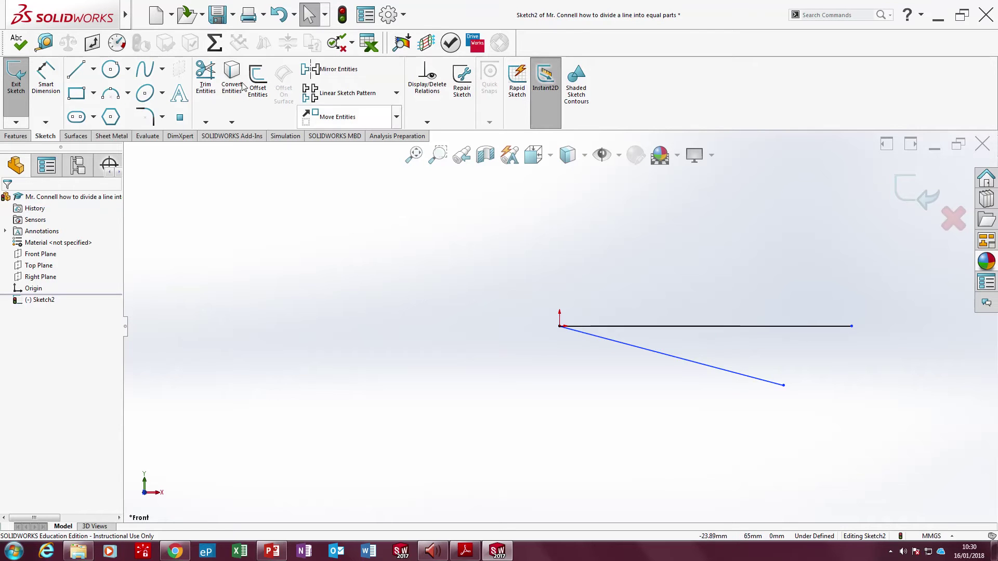
Step: Dimension the horizontal line's length above it as 113 mm
{"action": "left_click", "coordinate": [58, 70]}
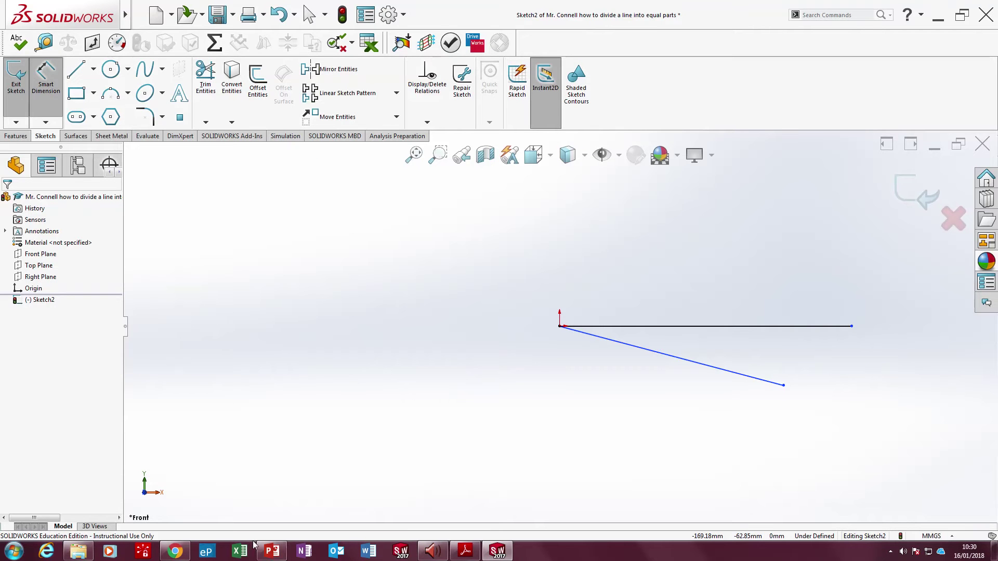
{"action": "mouse_move", "coordinate": [272, 551]}
{"action": "mouse_move", "coordinate": [250, 491]}
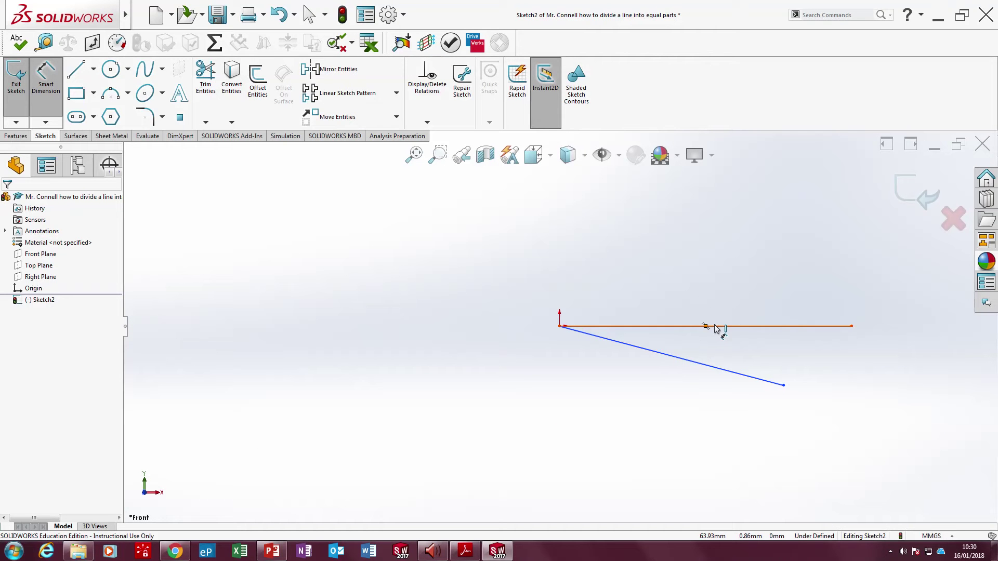
{"action": "left_click", "coordinate": [715, 326]}
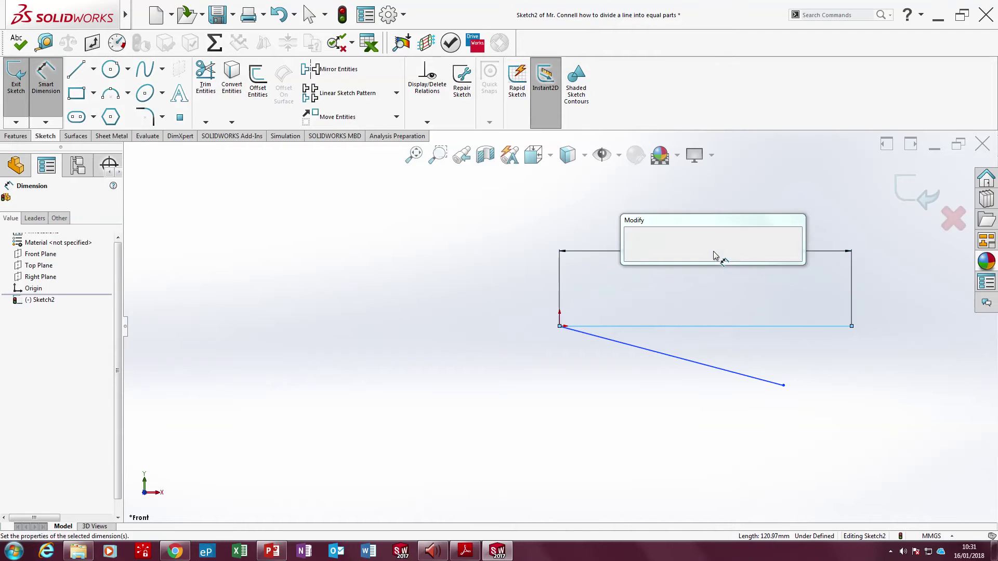
{"action": "left_click", "coordinate": [716, 253]}
{"action": "type", "text": "113"}
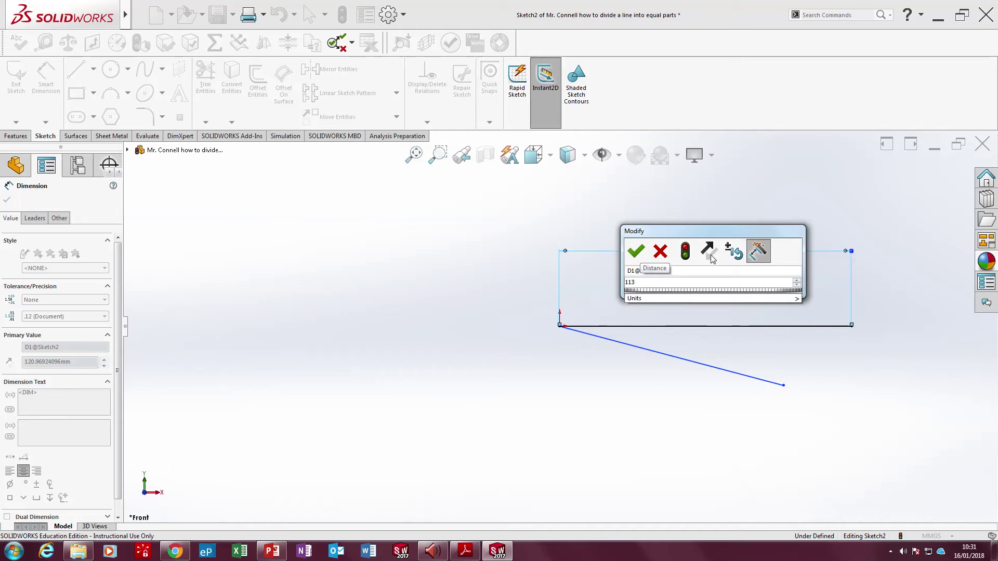
{"action": "key", "text": "Return"}
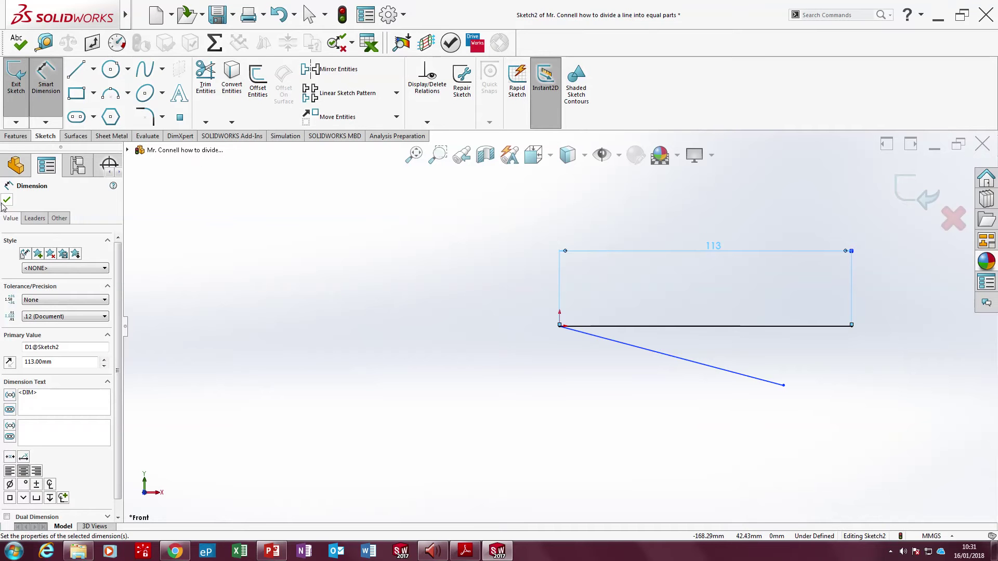
{"action": "left_click", "coordinate": [6, 201]}
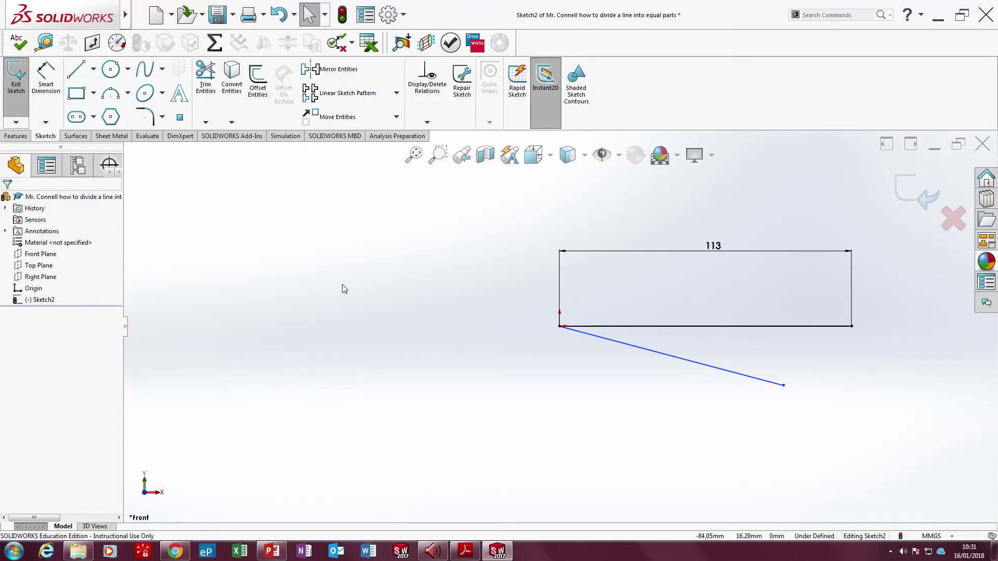
Step: Divide 113 by 5 in Calculator and close it to return to the sketch
{"action": "left_click", "coordinate": [23, 555]}
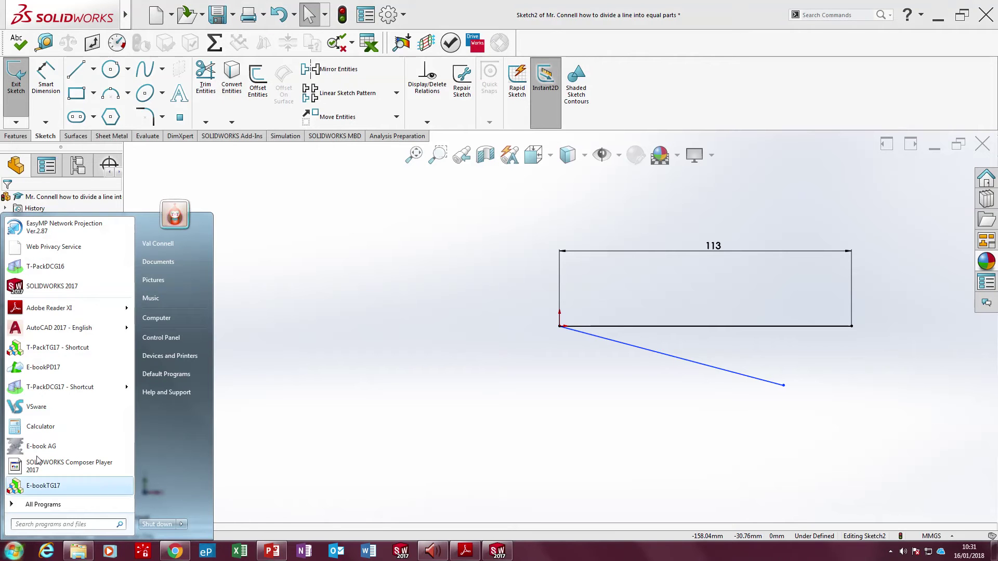
{"action": "left_click", "coordinate": [41, 426]}
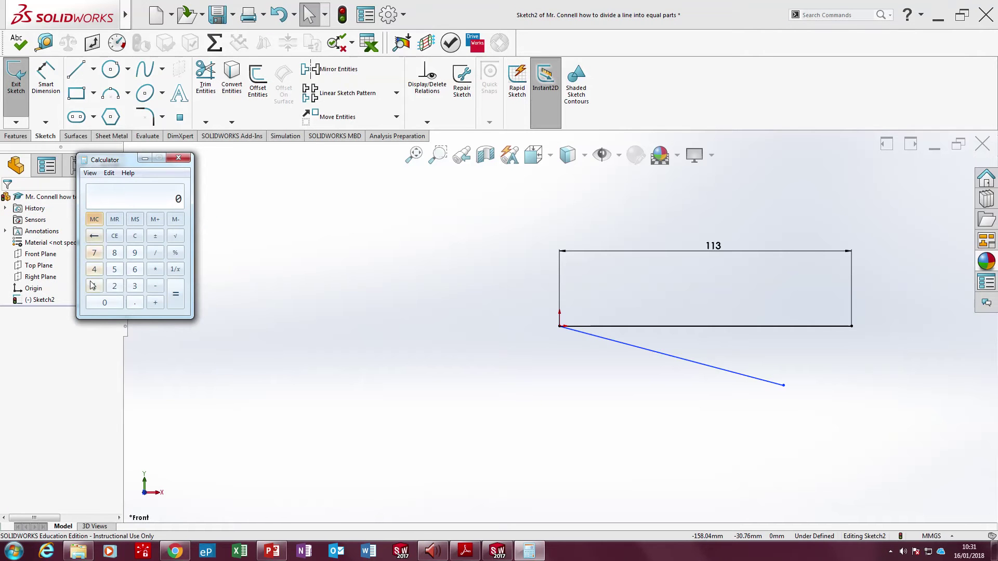
{"action": "left_click", "coordinate": [94, 286]}
{"action": "left_click", "coordinate": [94, 286]}
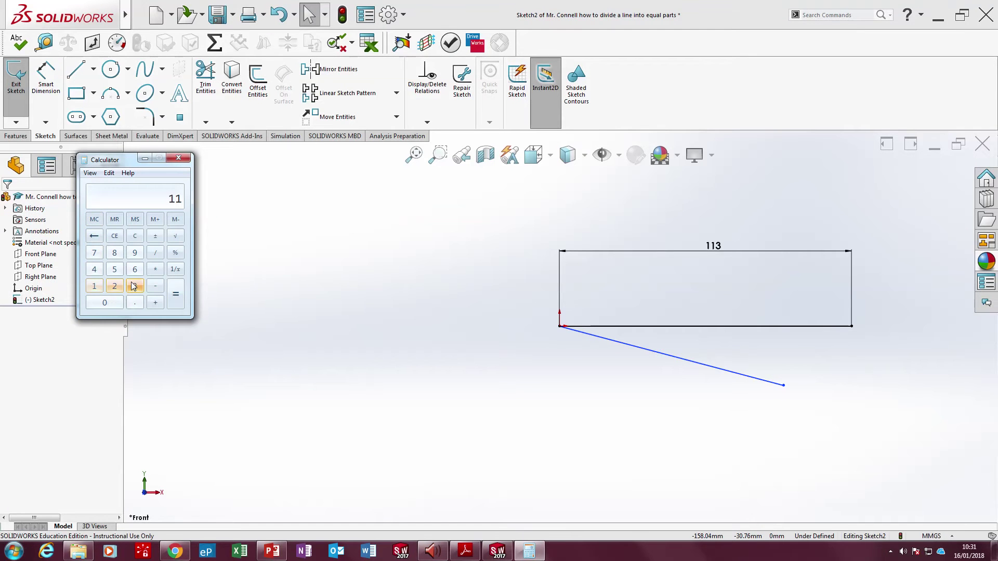
{"action": "left_click", "coordinate": [134, 286]}
{"action": "left_click", "coordinate": [155, 252]}
{"action": "left_click", "coordinate": [112, 268]}
{"action": "left_click", "coordinate": [175, 294]}
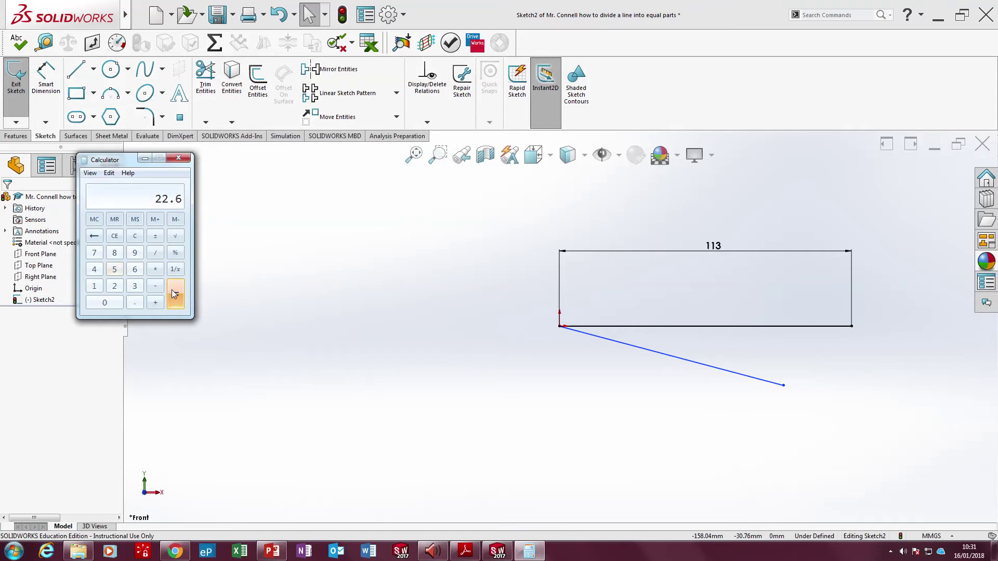
{"action": "left_click", "coordinate": [178, 158]}
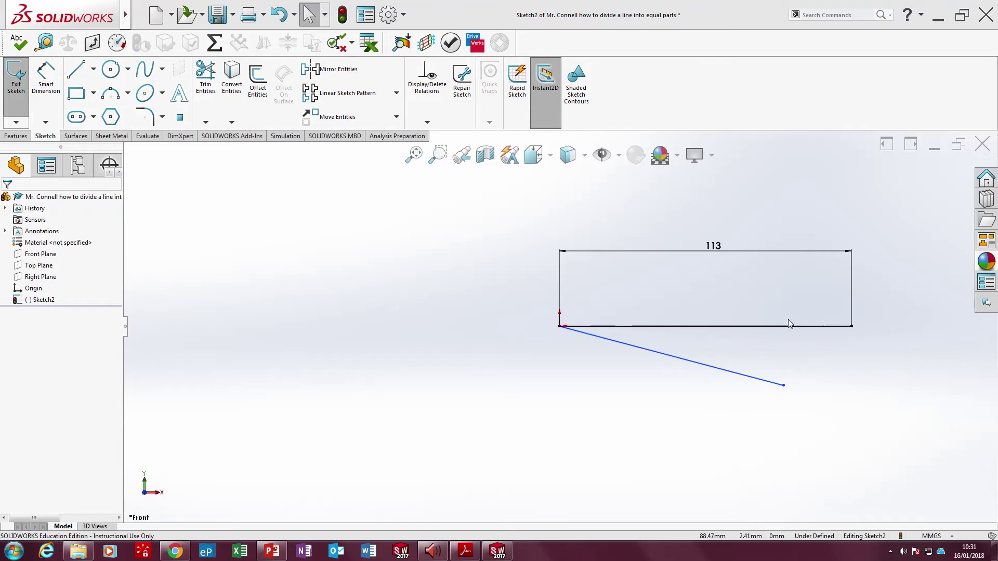
Step: Search for "set square" images in Chrome, enlarge the first Helix set square picture, and return to SOLIDWORKS
{"action": "left_click", "coordinate": [182, 557]}
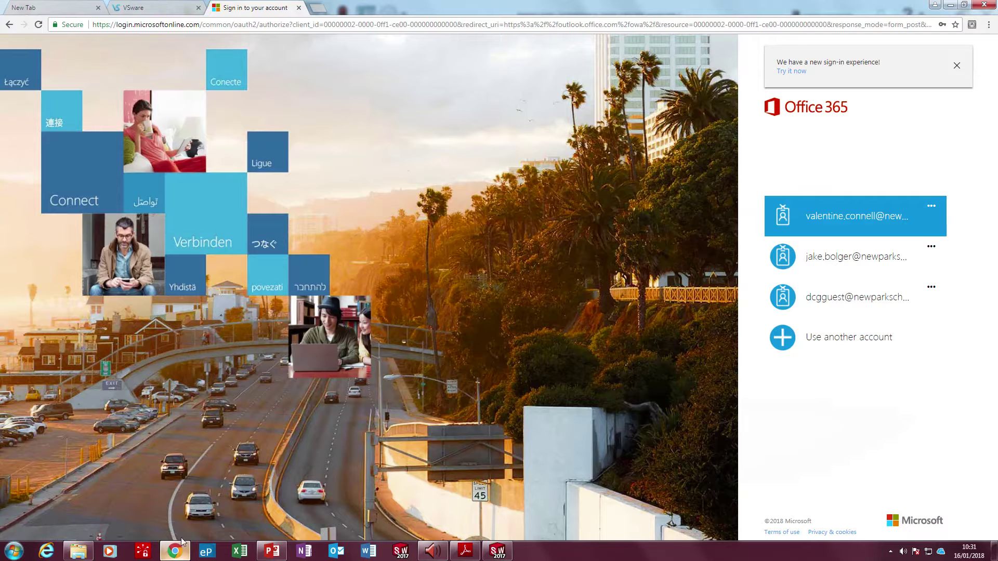
{"action": "left_click", "coordinate": [315, 8]}
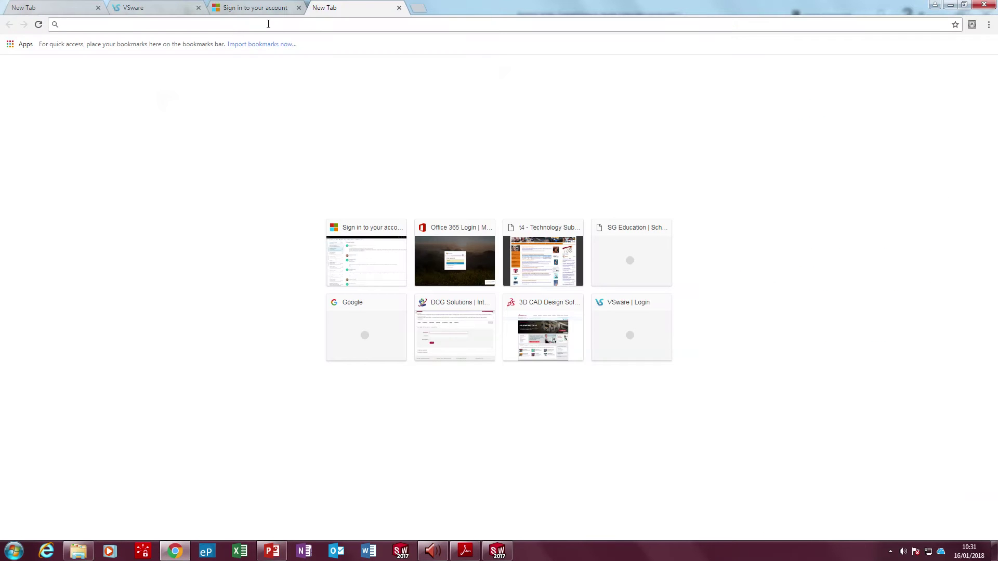
{"action": "type", "text": "set squa"}
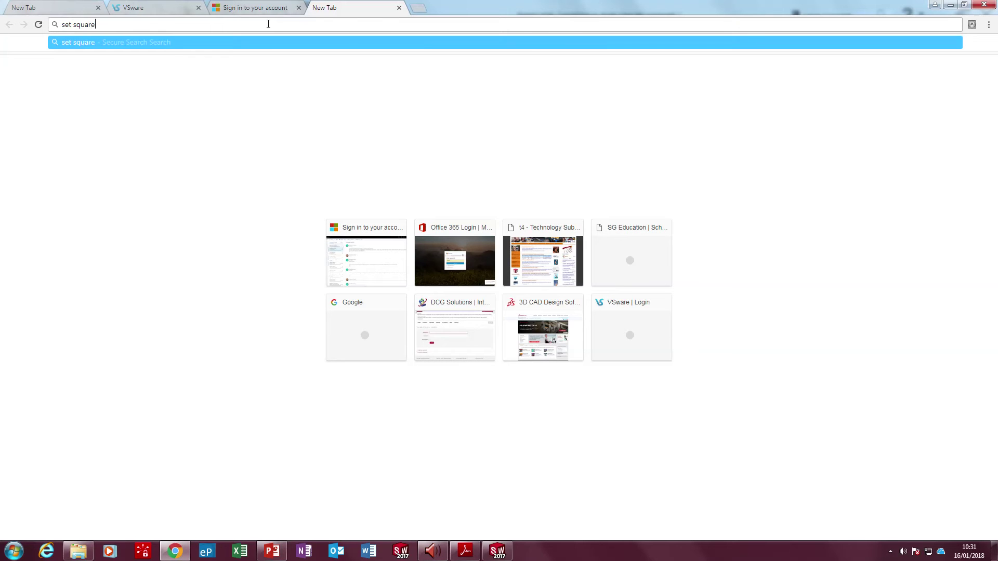
{"action": "type", "text": "re"}
{"action": "key", "text": "Return"}
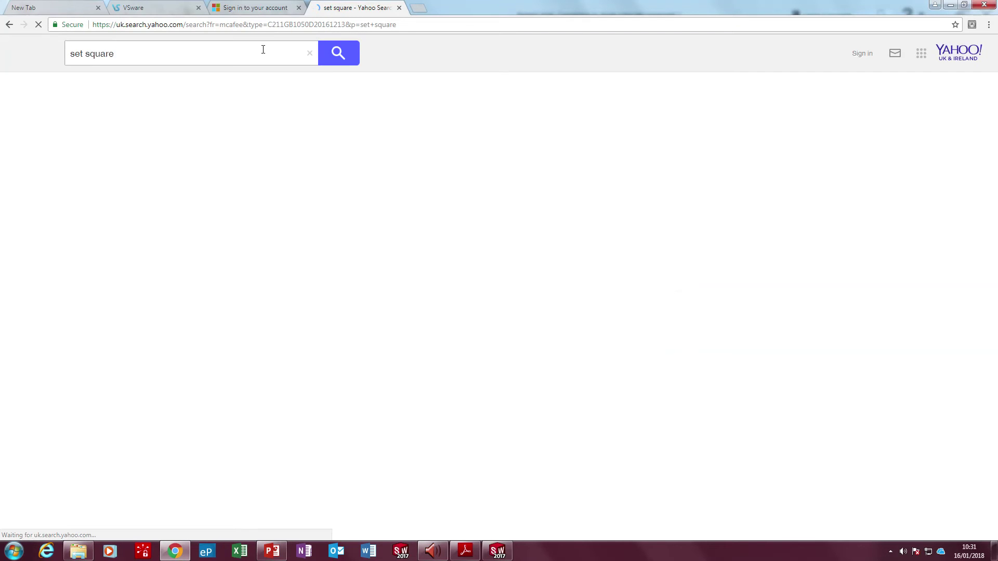
{"action": "left_click", "coordinate": [113, 82]}
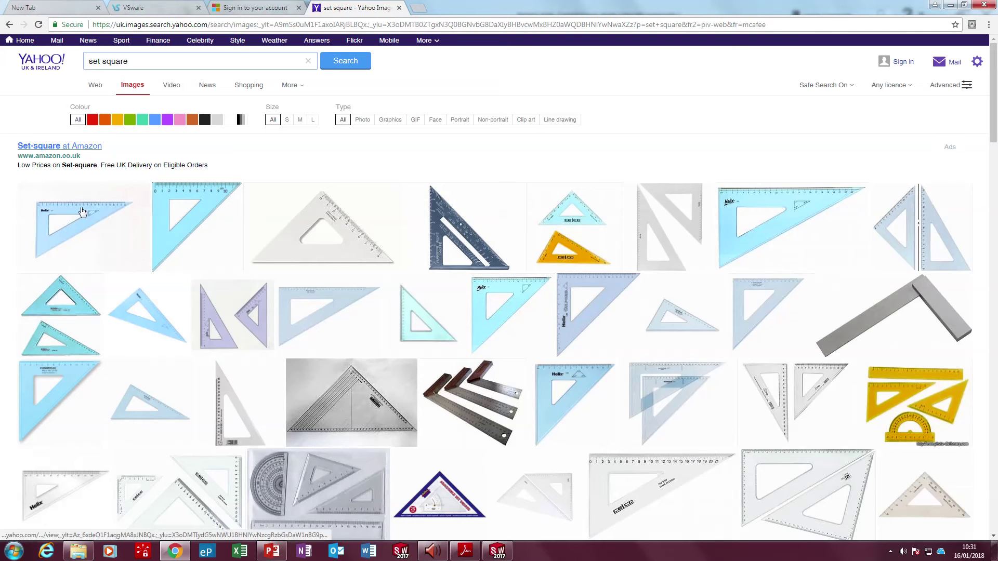
{"action": "left_click", "coordinate": [80, 209]}
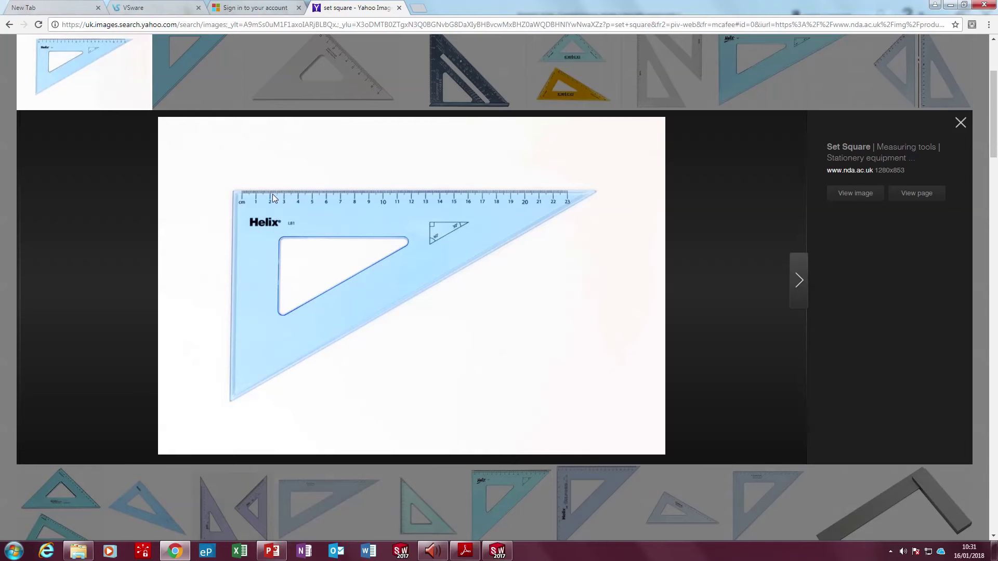
{"action": "left_click", "coordinate": [502, 550]}
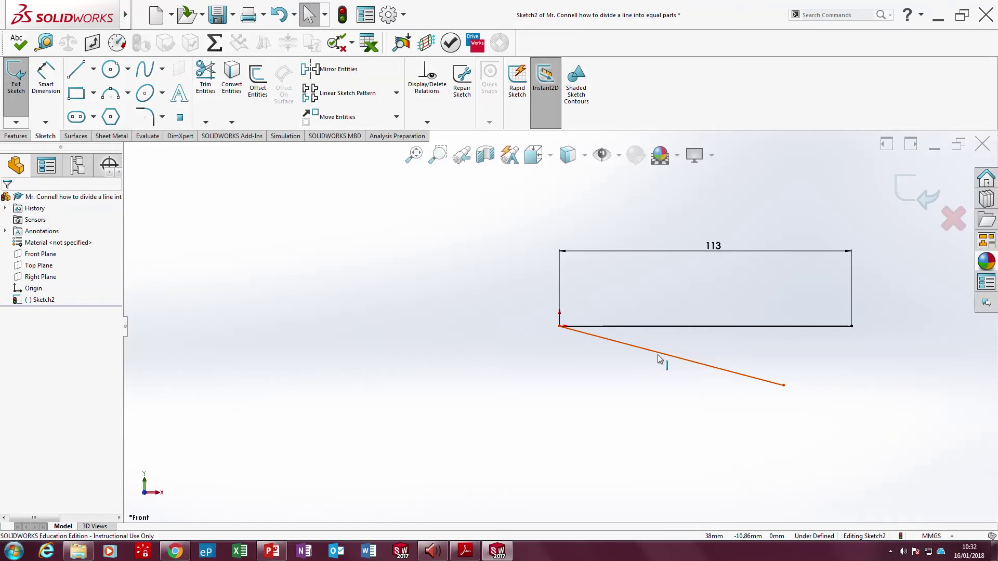
Step: Dimension the sloping line's true length, aligned below it, as 100 mm
{"action": "left_click", "coordinate": [46, 89]}
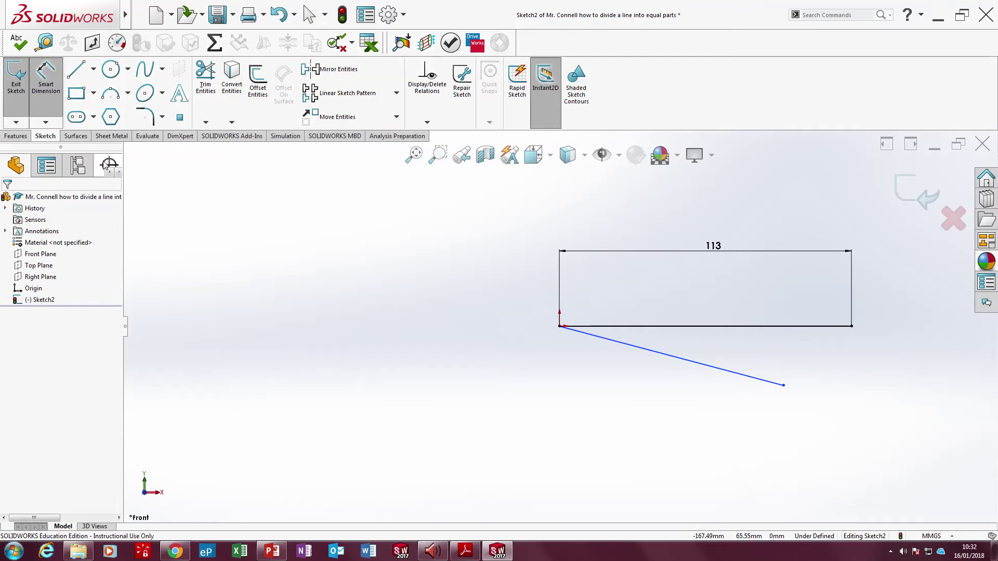
{"action": "left_click", "coordinate": [692, 363]}
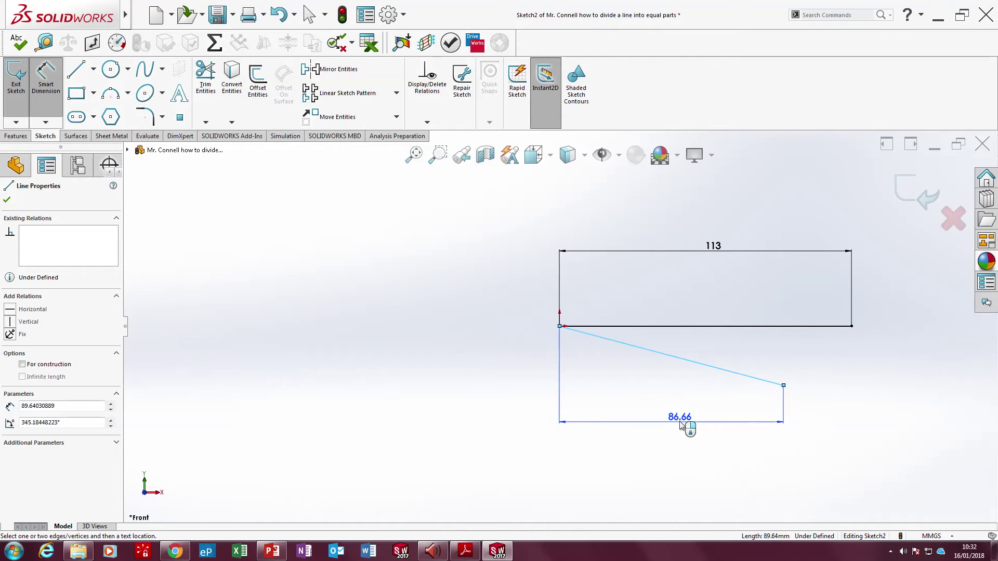
{"action": "left_click", "coordinate": [653, 368]}
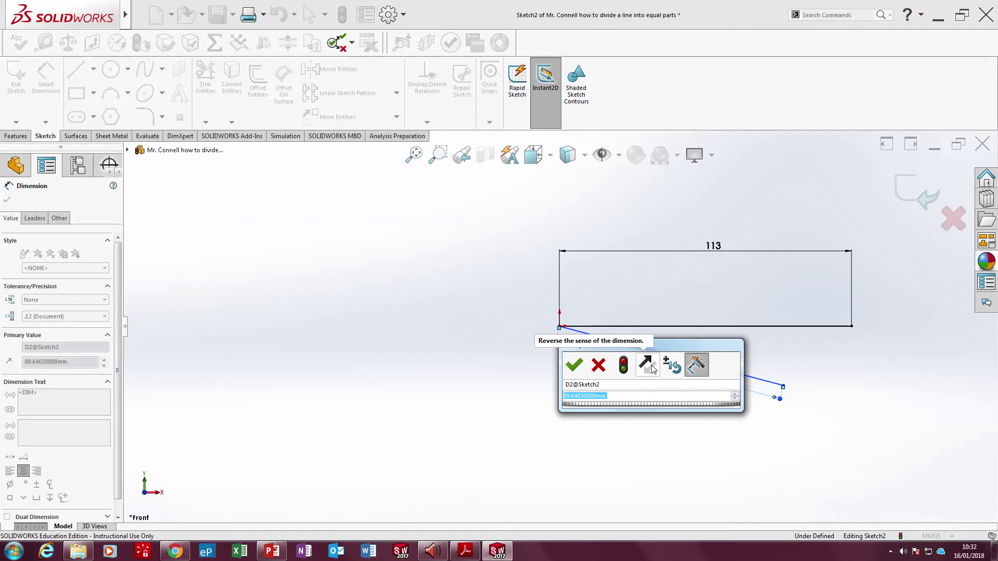
{"action": "type", "text": "100"}
{"action": "key", "text": "Return"}
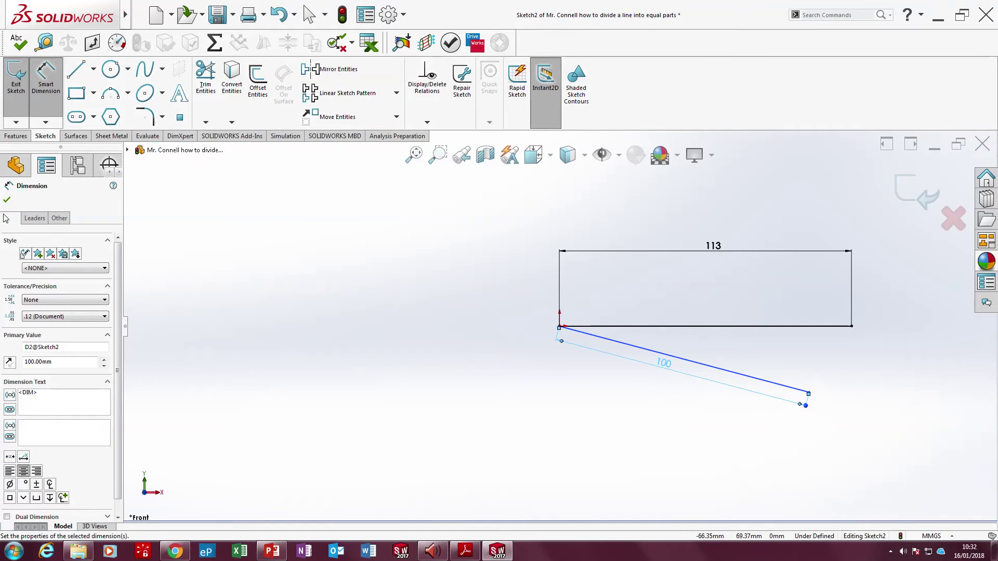
{"action": "key", "text": "Escape"}
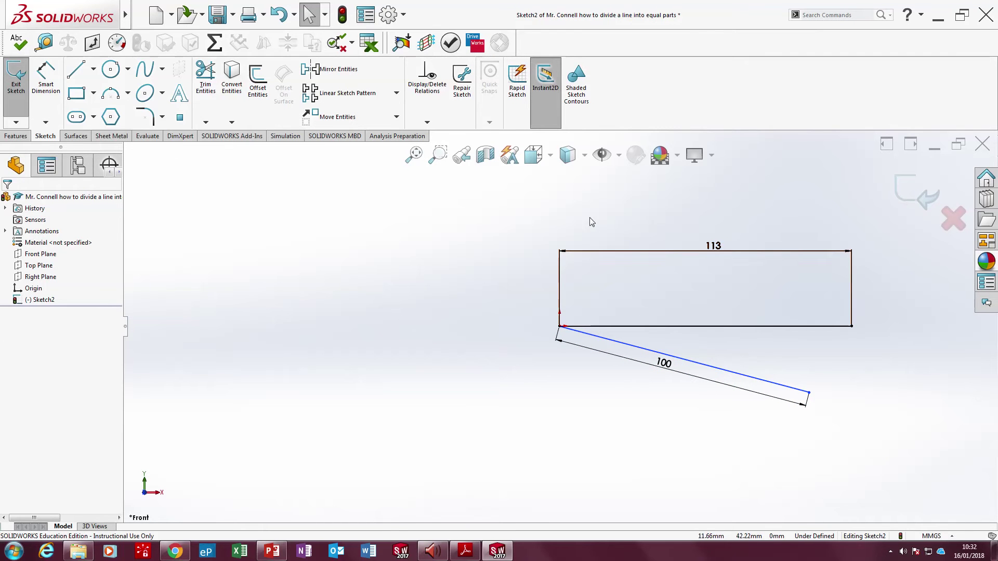
{"action": "left_click", "coordinate": [181, 115]}
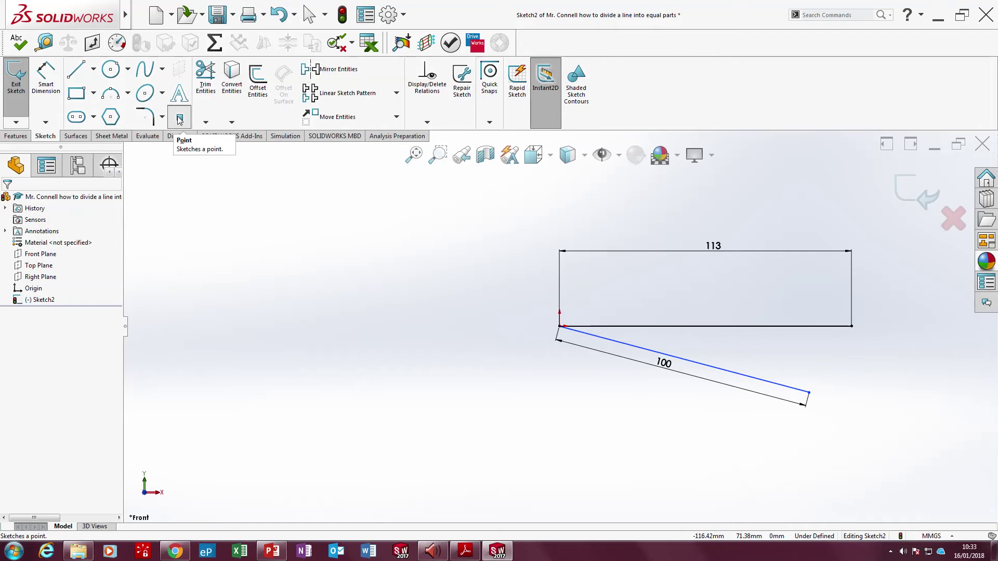
{"action": "left_click", "coordinate": [140, 15]}
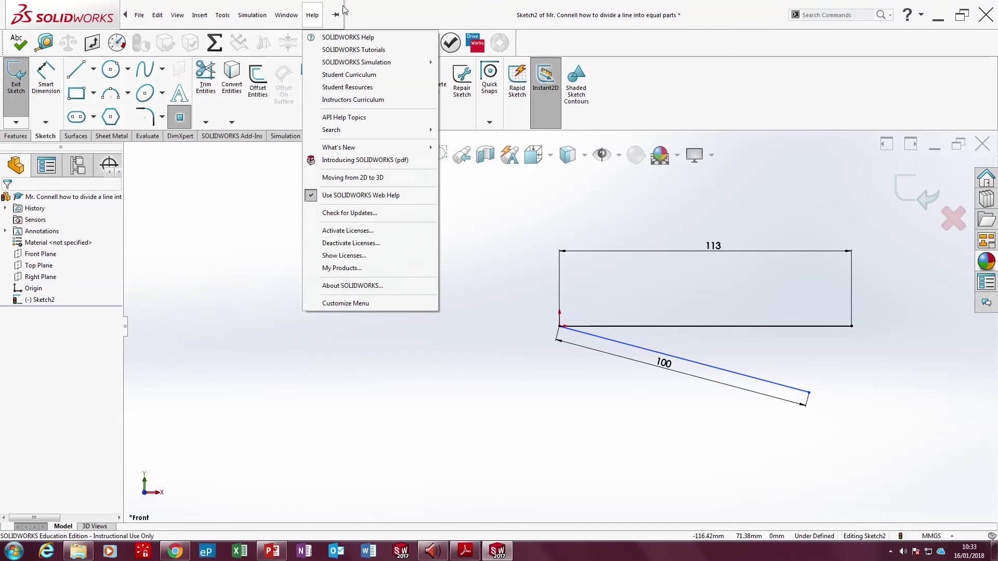
{"action": "key", "text": "Escape"}
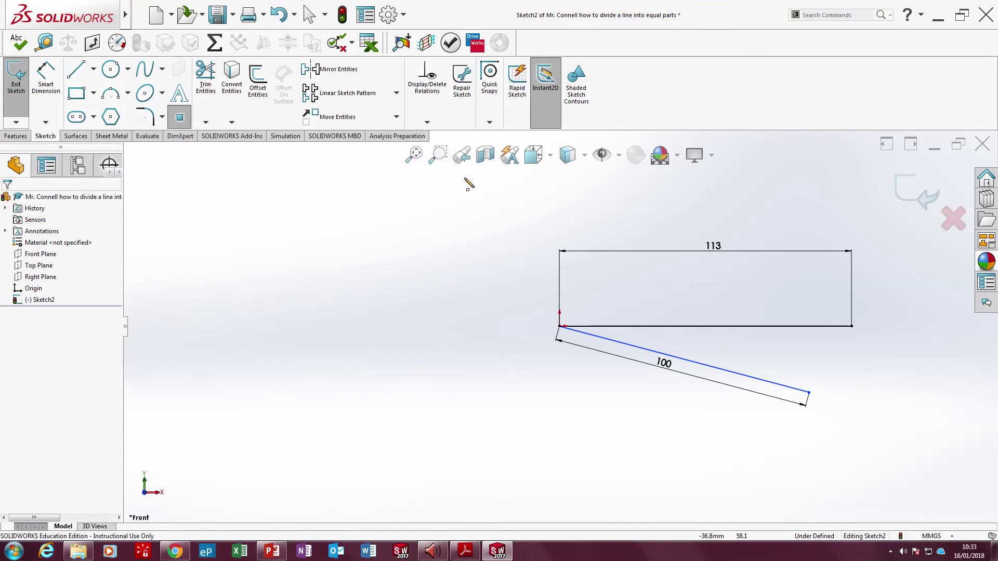
{"action": "mouse_move", "coordinate": [123, 9]}
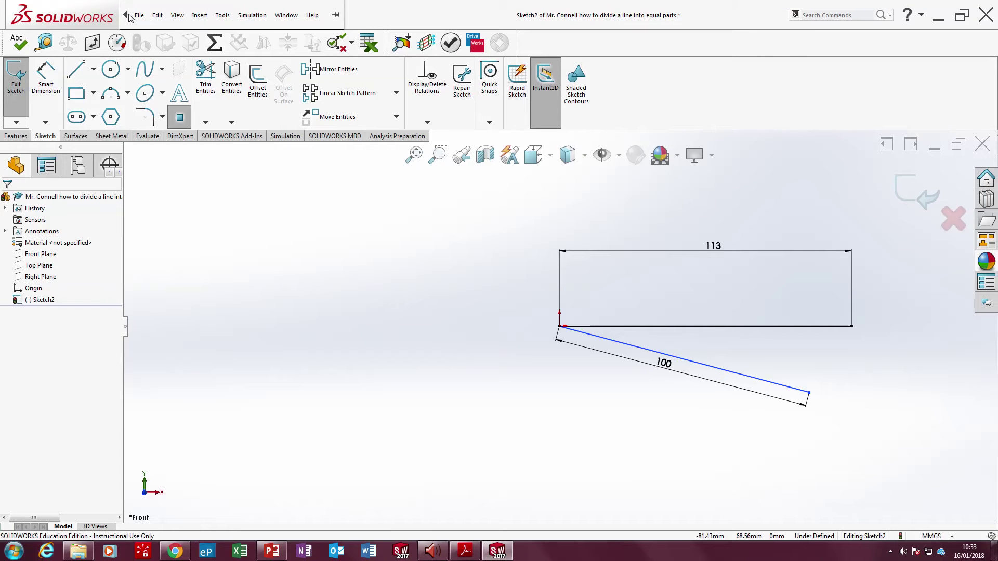
{"action": "left_click", "coordinate": [286, 15]}
{"action": "mouse_move", "coordinate": [314, 15]}
{"action": "left_click", "coordinate": [447, 13]}
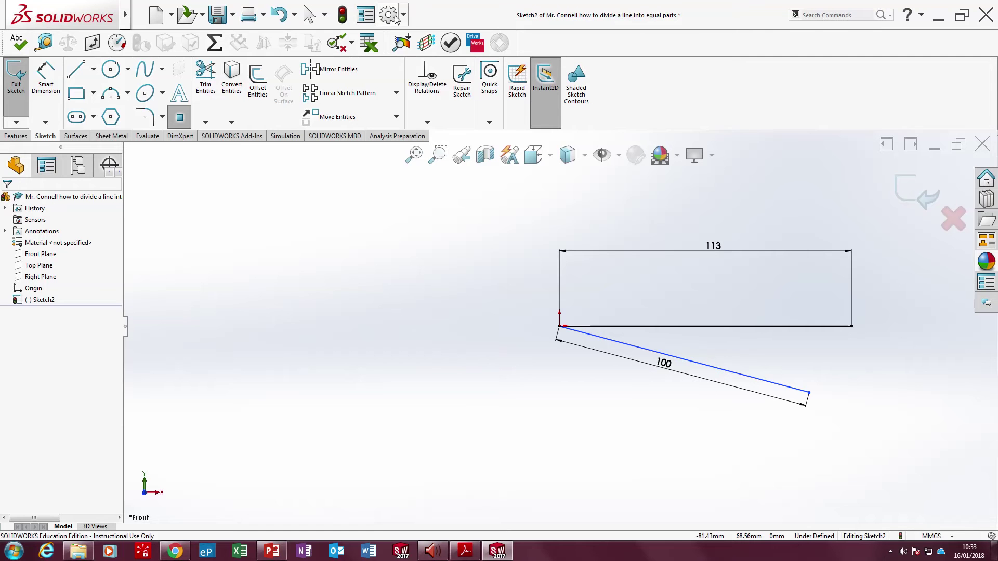
Step: Set the interface button size to Small (default), accept the restart notice, and leave the Point tool
{"action": "left_click", "coordinate": [404, 17]}
{"action": "mouse_move", "coordinate": [447, 84]}
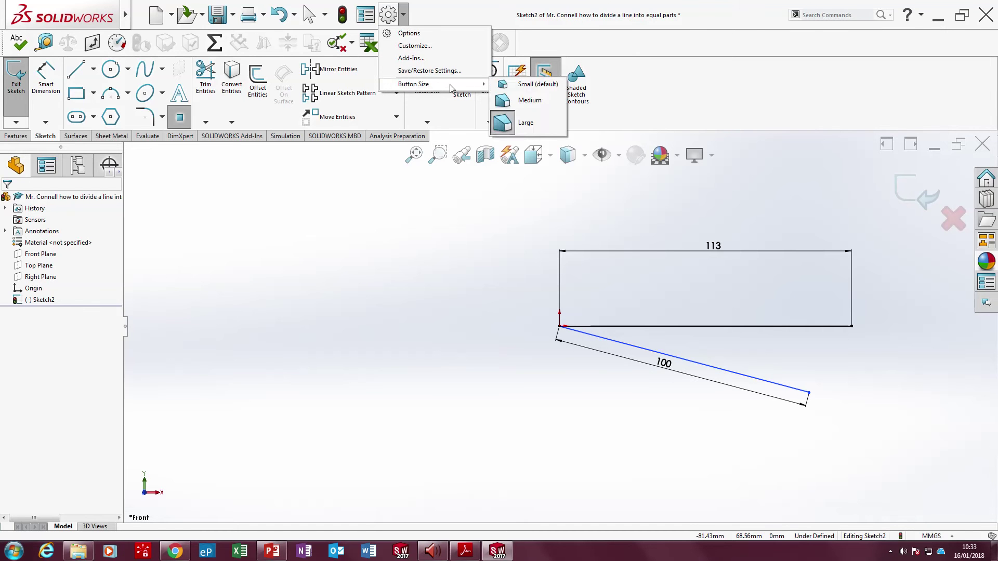
{"action": "left_click", "coordinate": [502, 86]}
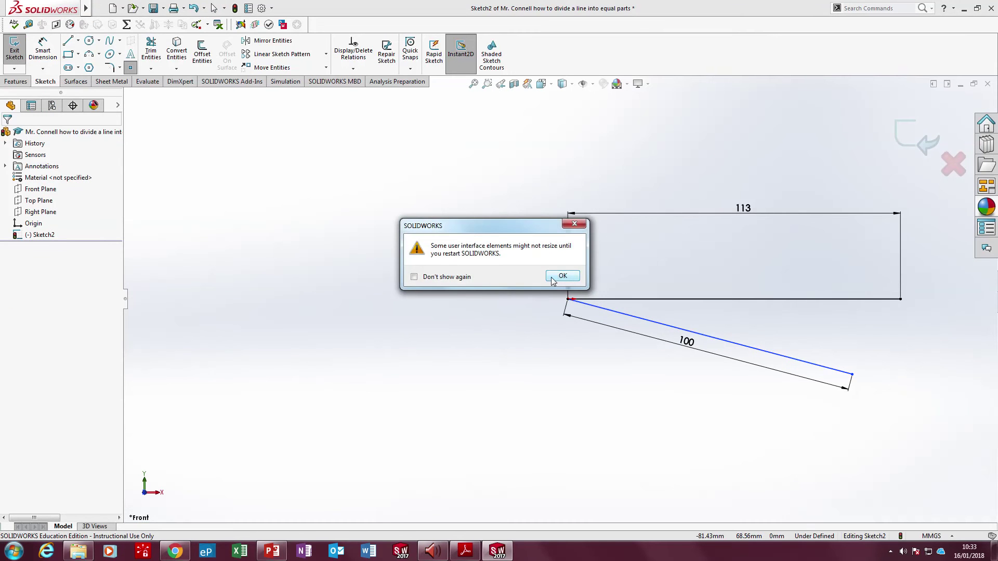
{"action": "left_click", "coordinate": [562, 276]}
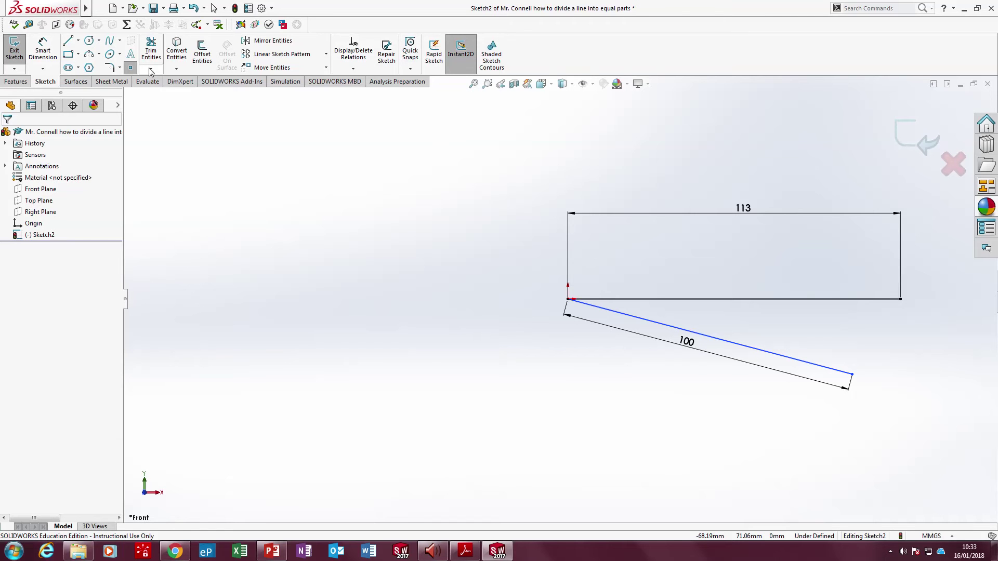
{"action": "key", "text": "Escape"}
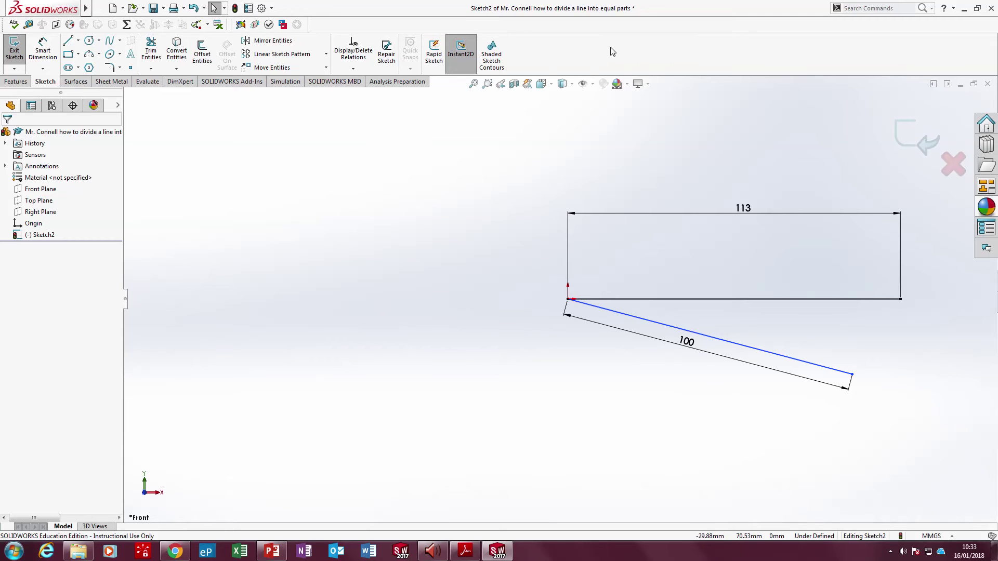
Step: Exit the sketch and remove the extra toolbar row above the sketch tools by undocking and closing it
{"action": "left_click", "coordinate": [200, 57]}
{"action": "left_click", "coordinate": [15, 50]}
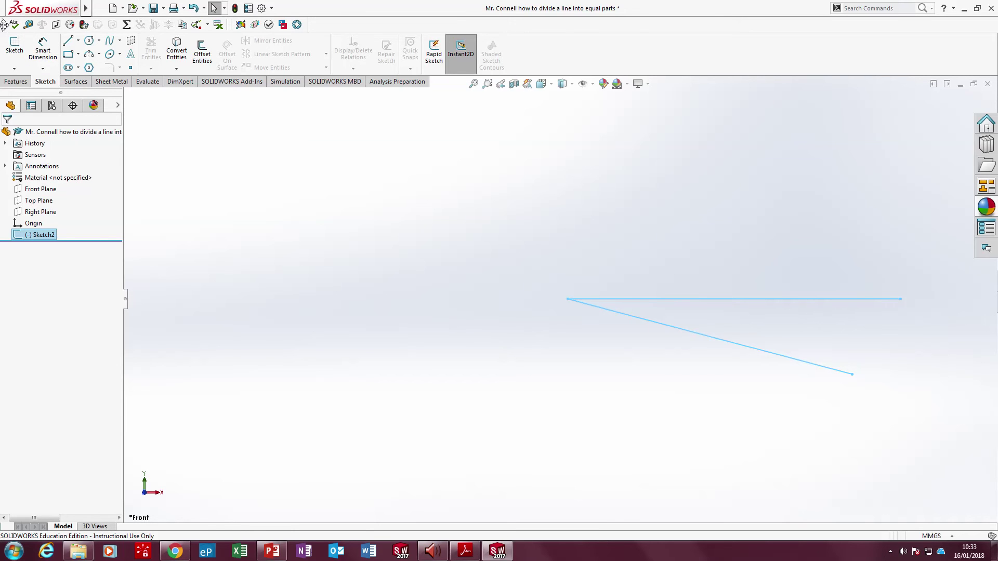
{"action": "left_click_drag", "start_coordinate": [3, 30], "coordinate": [101, 225]}
{"action": "left_click", "coordinate": [400, 217]}
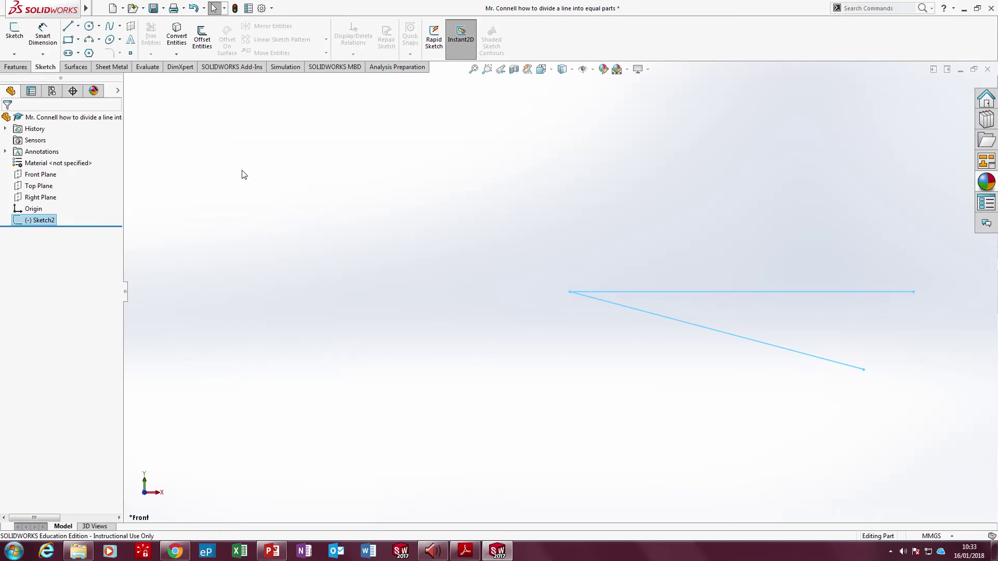
{"action": "left_click", "coordinate": [242, 174]}
Step: Apply the Default workspace layout
{"action": "left_click", "coordinate": [99, 8]}
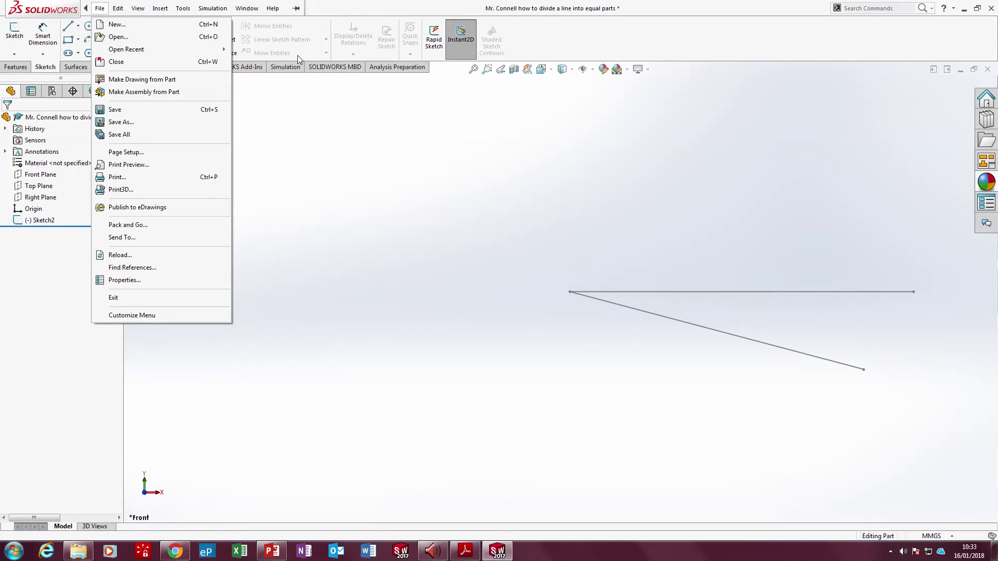
{"action": "left_click", "coordinate": [630, 114]}
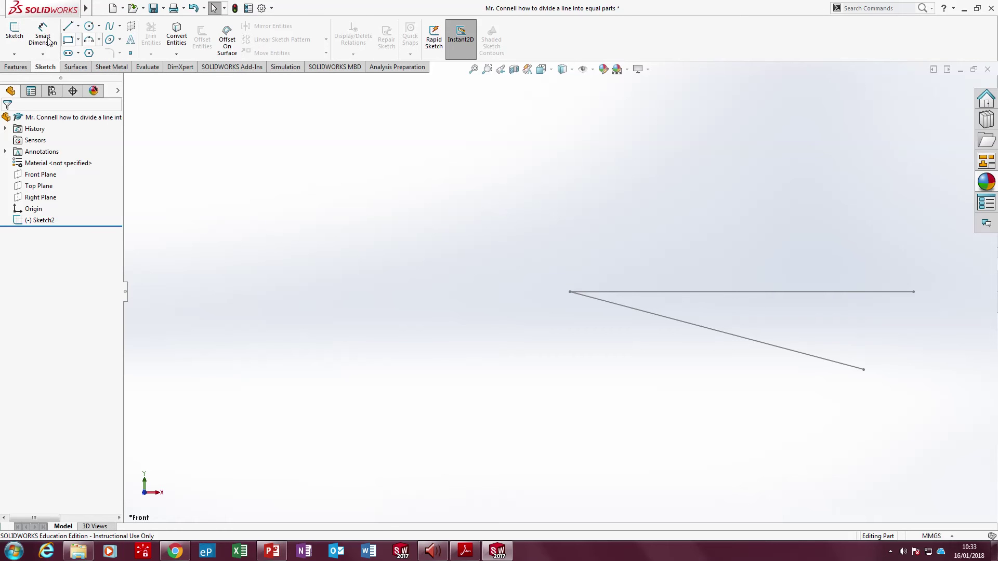
{"action": "mouse_move", "coordinate": [75, 6]}
{"action": "left_click", "coordinate": [138, 9]}
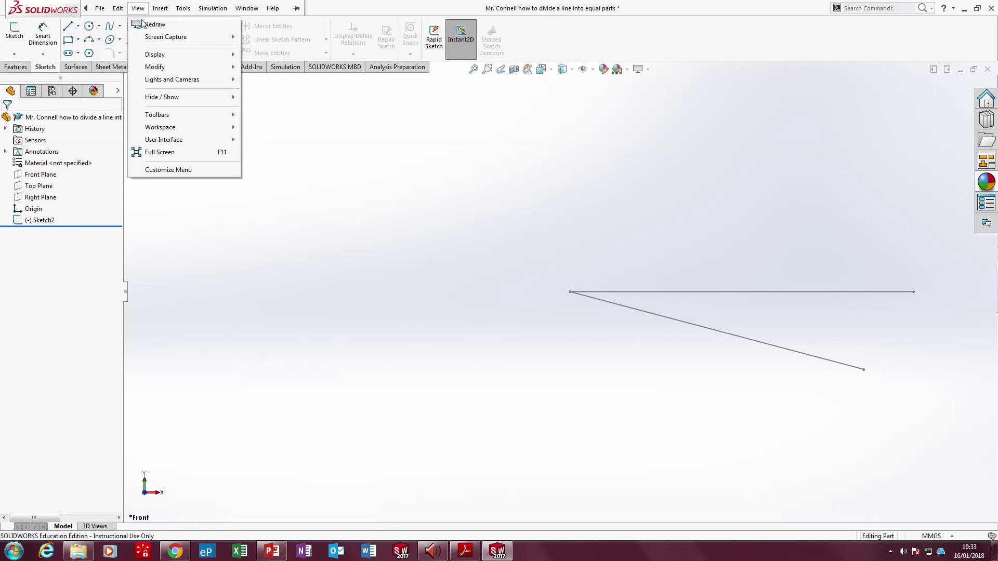
{"action": "mouse_move", "coordinate": [162, 127]}
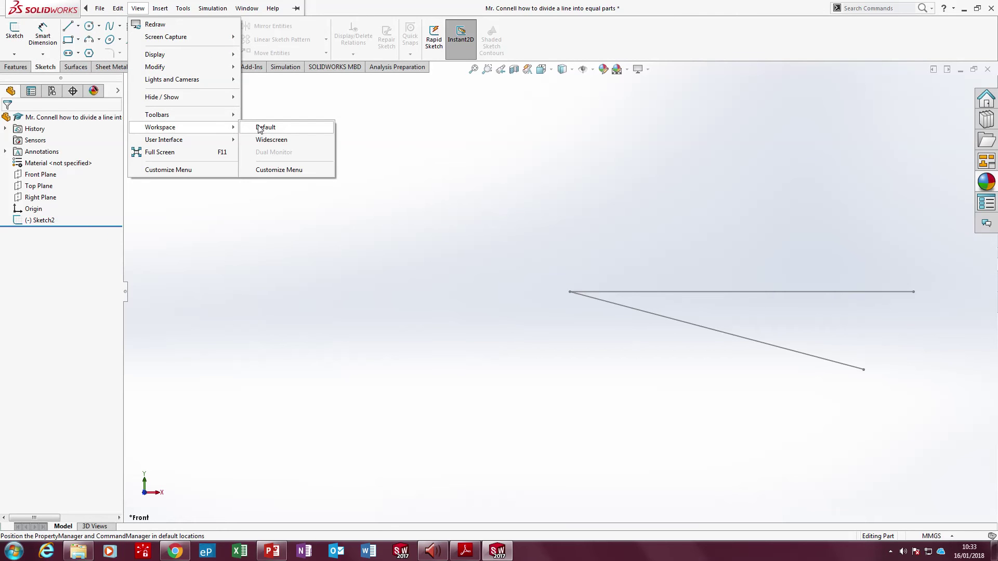
{"action": "left_click", "coordinate": [266, 127]}
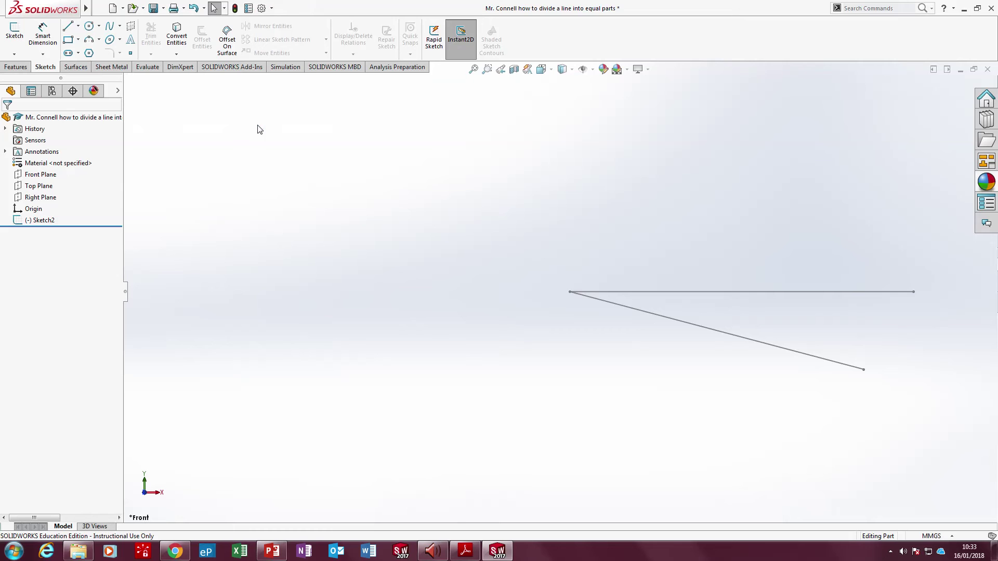
Step: Reopen the sketch for editing and place four points on the 100 mm sloping line, between its two endpoints
{"action": "right_click", "coordinate": [748, 292]}
{"action": "left_click", "coordinate": [757, 262]}
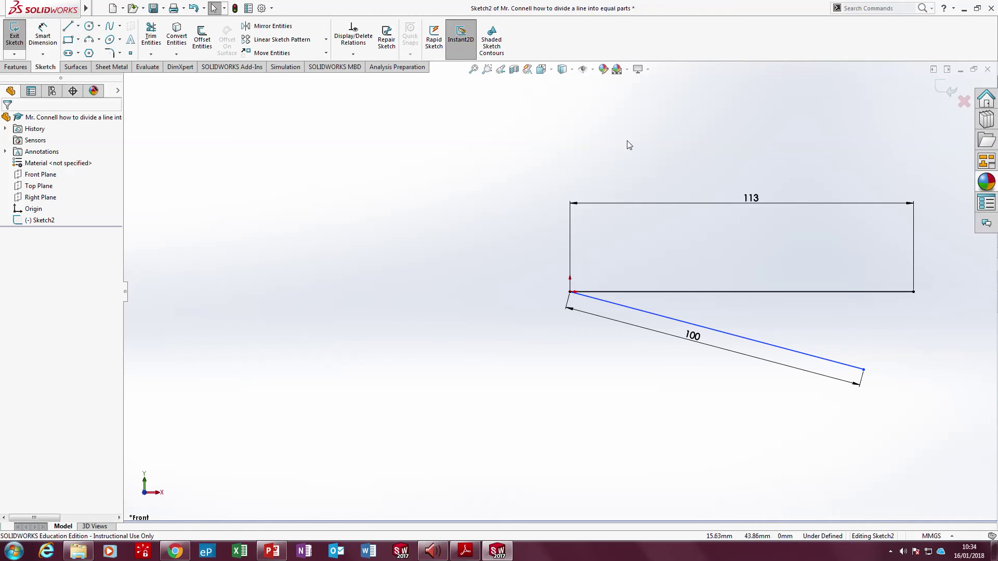
{"action": "left_click", "coordinate": [130, 56]}
{"action": "scroll", "coordinate": [779, 395], "scroll_direction": "down", "scroll_amount": 5}
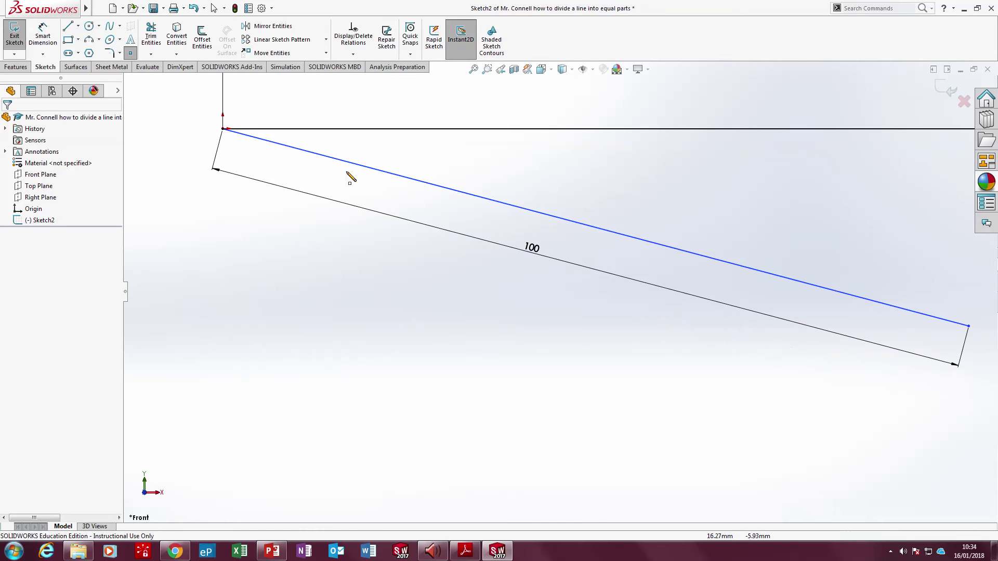
{"action": "left_click", "coordinate": [312, 152]}
{"action": "left_click", "coordinate": [422, 182]}
{"action": "left_click", "coordinate": [547, 214]}
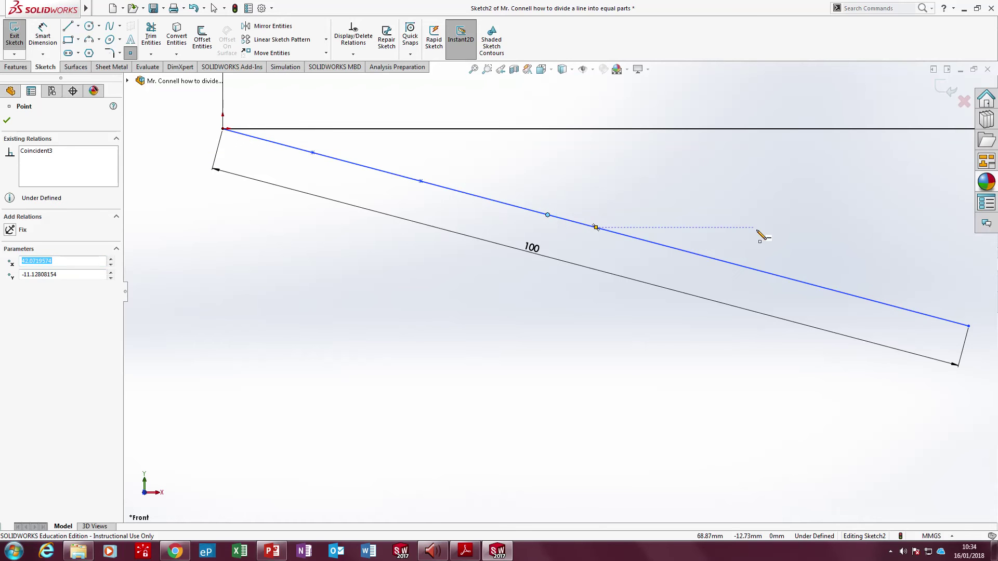
{"action": "left_click", "coordinate": [752, 269]}
{"action": "left_click", "coordinate": [7, 120]}
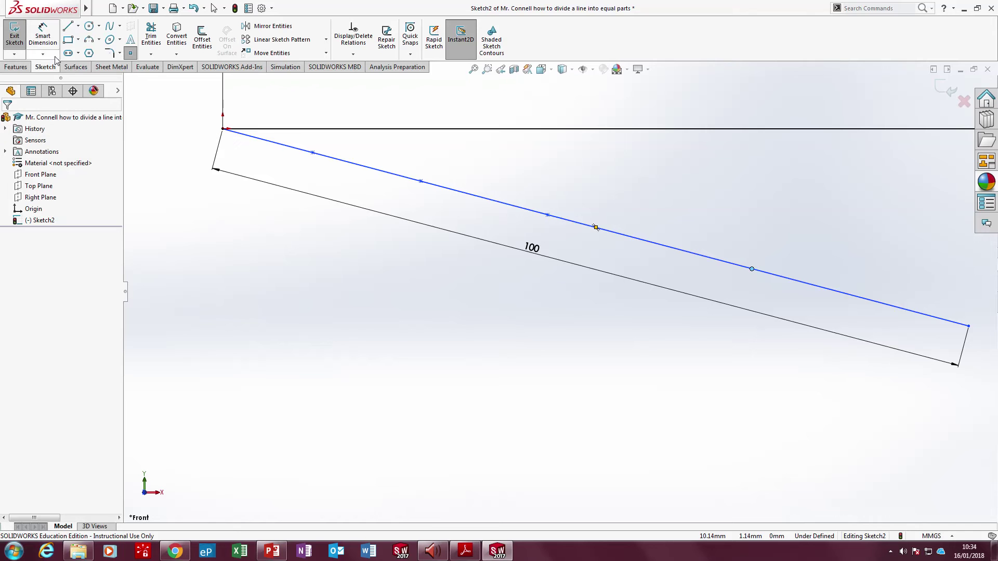
Step: Dimension the first point's aligned distance from the origin along the sloping line as 20 mm
{"action": "left_click", "coordinate": [43, 38]}
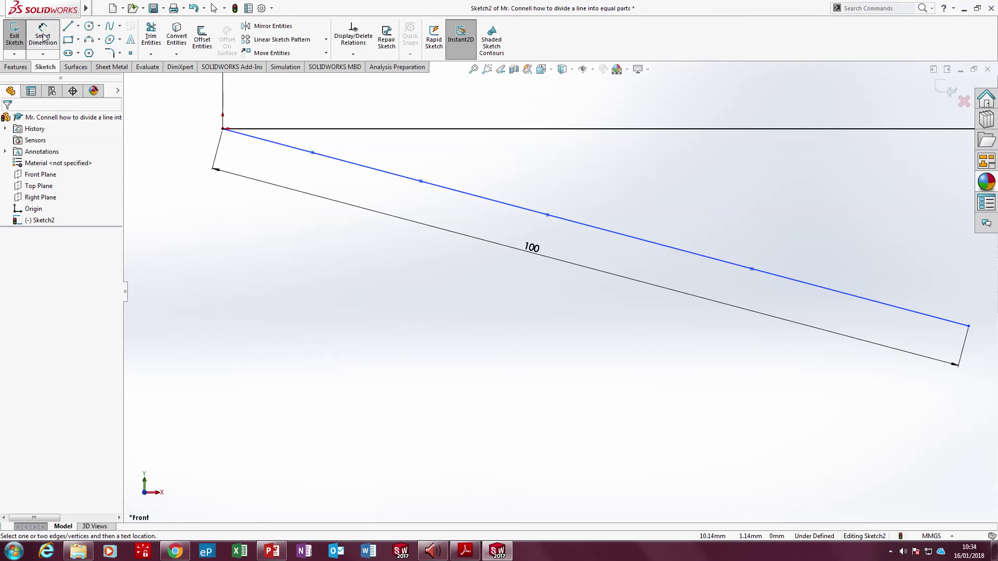
{"action": "left_click", "coordinate": [223, 130]}
{"action": "left_click", "coordinate": [312, 153]}
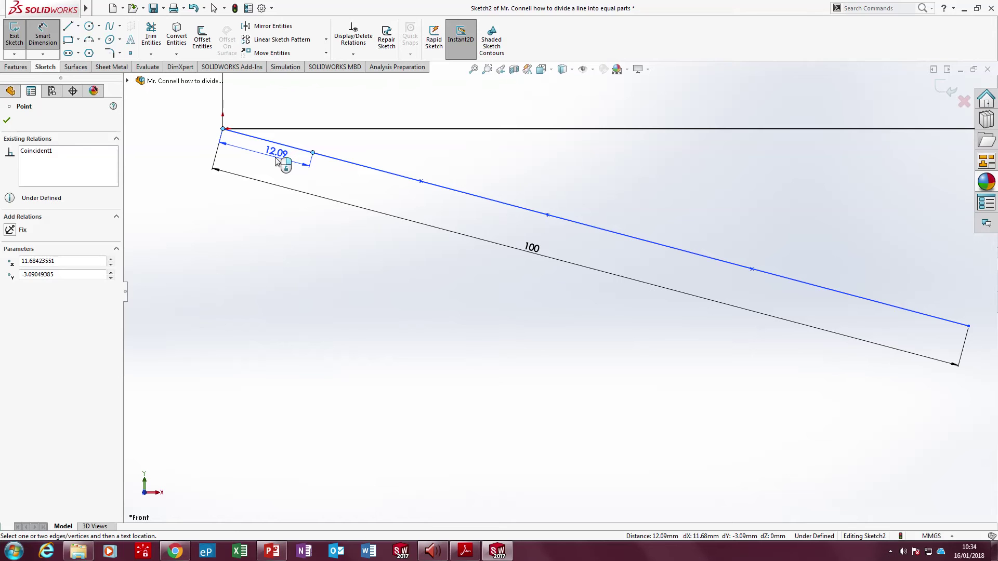
{"action": "left_click", "coordinate": [270, 160]}
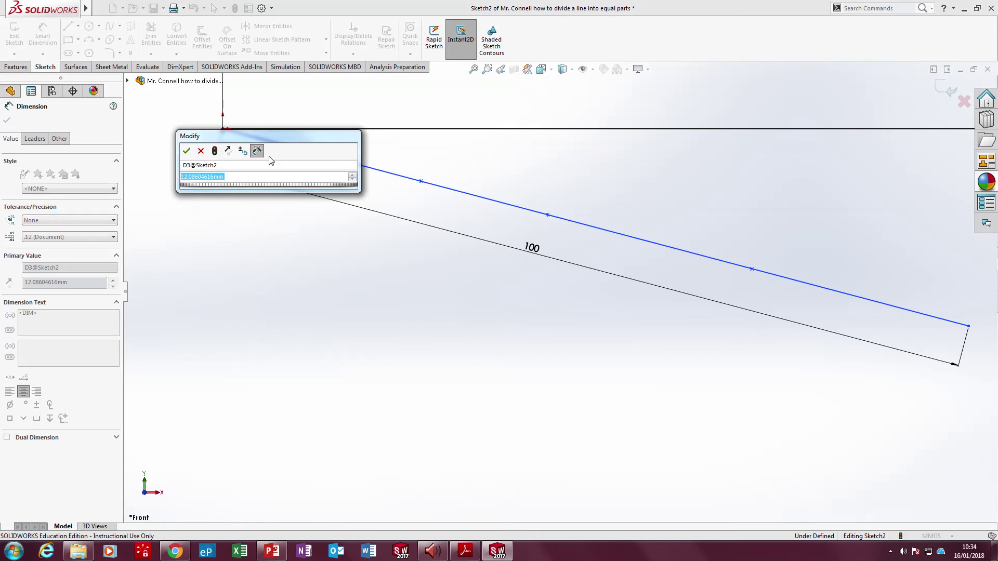
{"action": "type", "text": "20"}
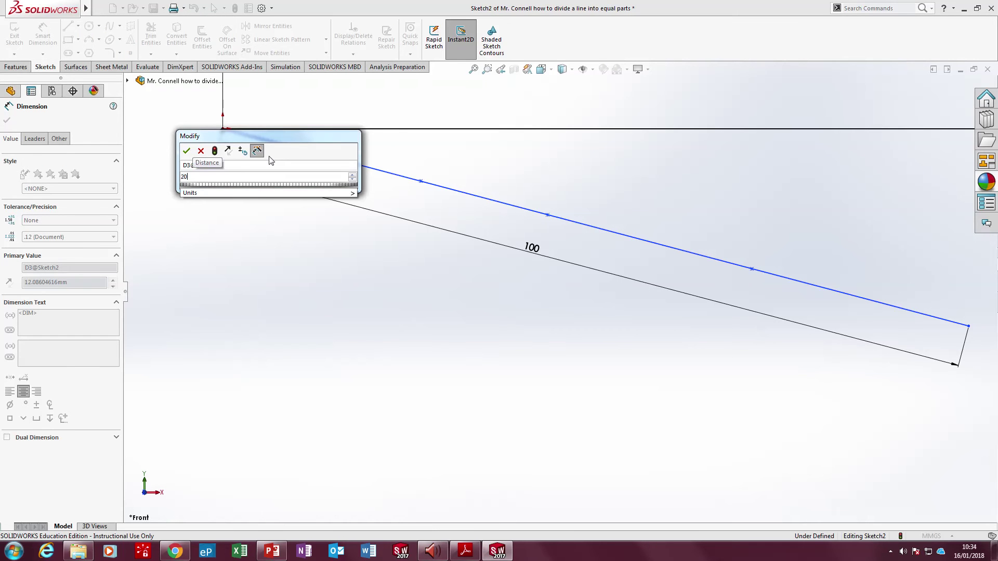
{"action": "key", "text": "Return"}
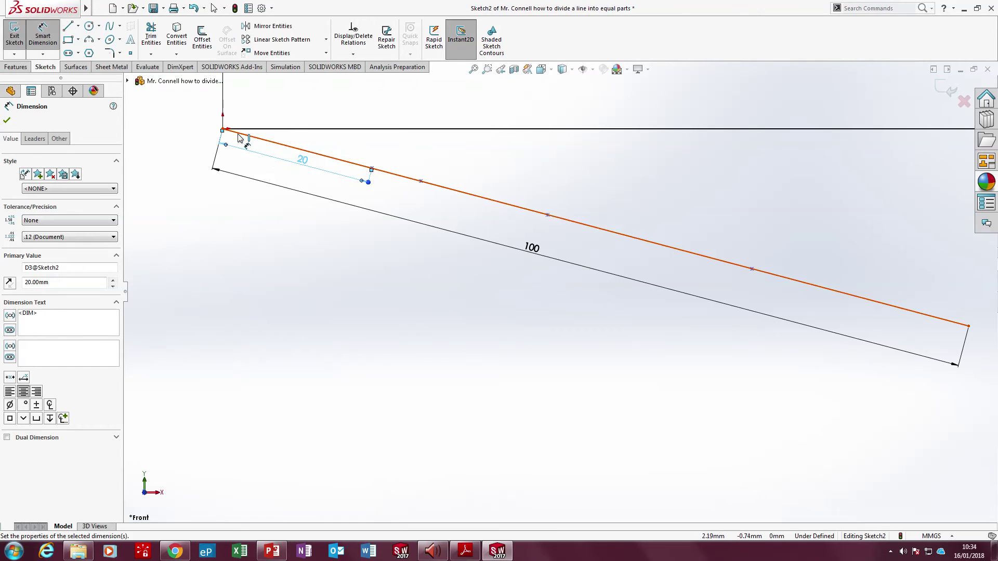
Step: Dimension the second point's aligned distance from the origin along the sloping line as 40 mm
{"action": "left_click", "coordinate": [224, 129]}
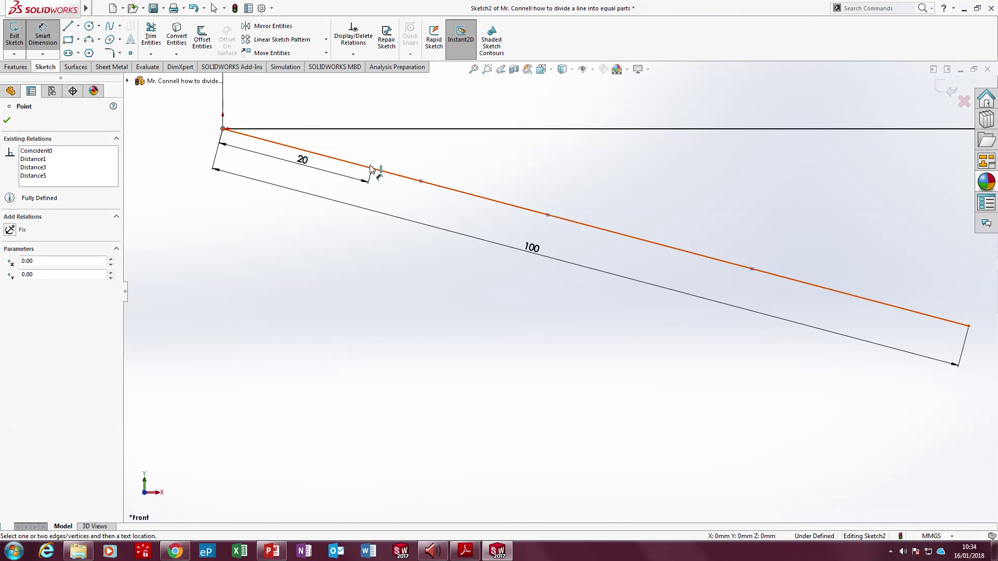
{"action": "left_click", "coordinate": [421, 182]}
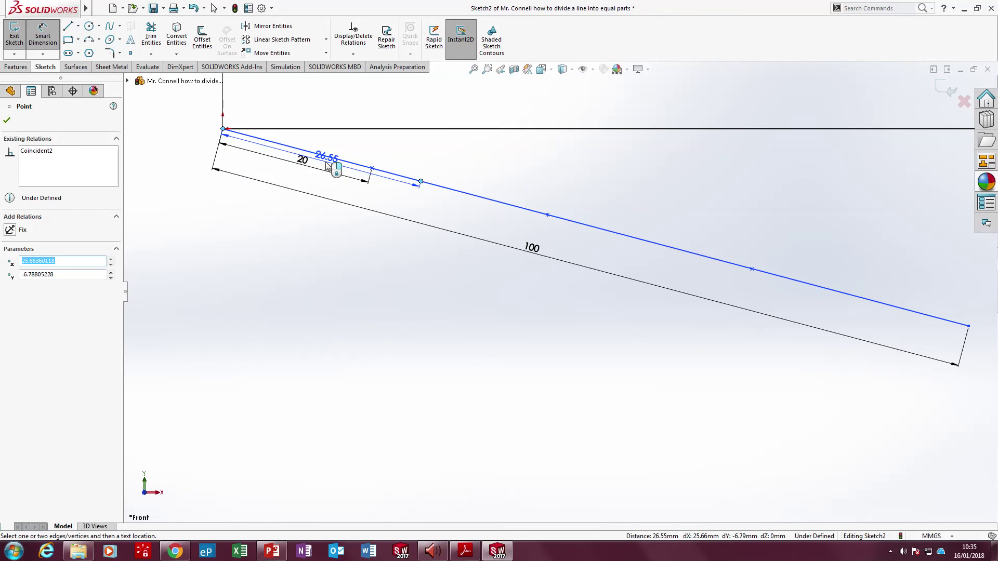
{"action": "left_click", "coordinate": [330, 191]}
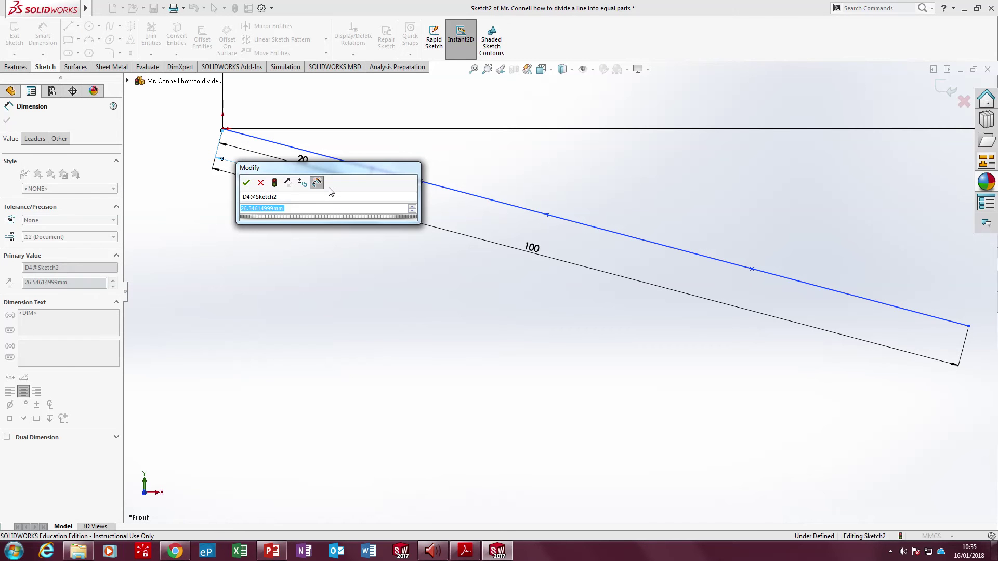
{"action": "type", "text": "40"}
{"action": "key", "text": "Return"}
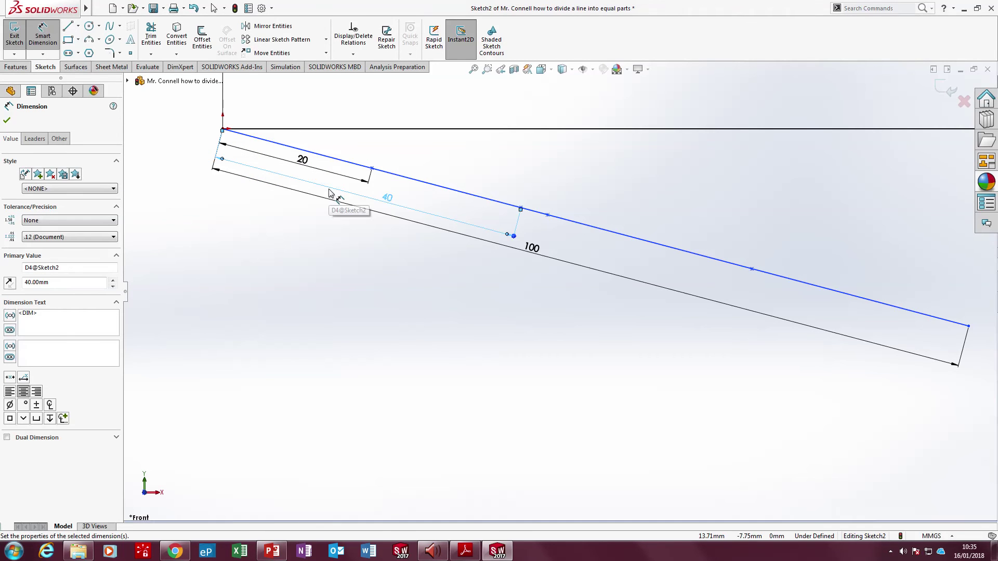
Step: Move the 100 mm dimension farther below the sloping line and dimension the third point 60 mm from the origin
{"action": "mouse_move", "coordinate": [534, 254]}
{"action": "left_mouse_down"}
{"action": "mouse_move", "coordinate": [512, 323]}
{"action": "mouse_move", "coordinate": [479, 375]}
{"action": "left_mouse_up"}
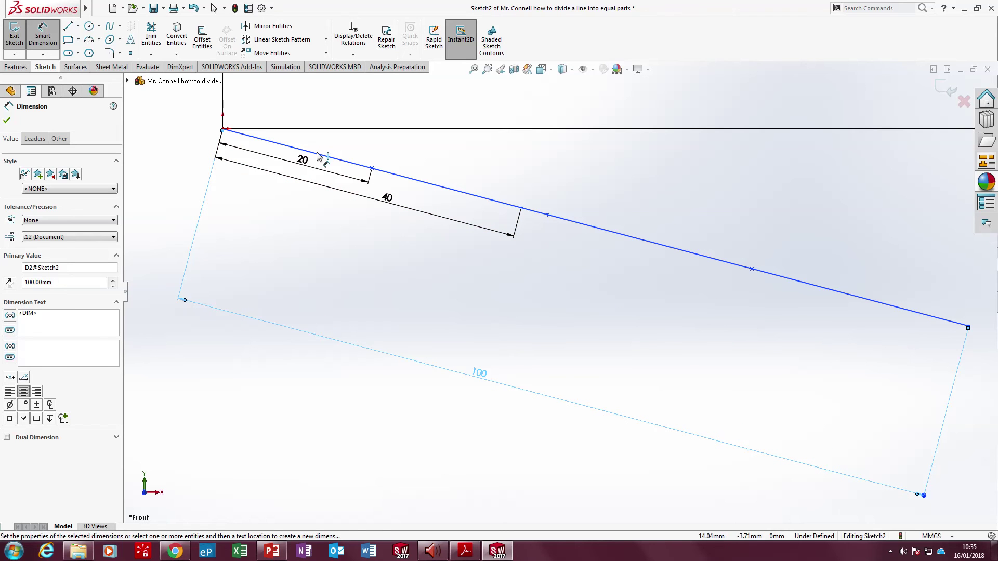
{"action": "left_click", "coordinate": [223, 130]}
{"action": "left_click", "coordinate": [548, 215]}
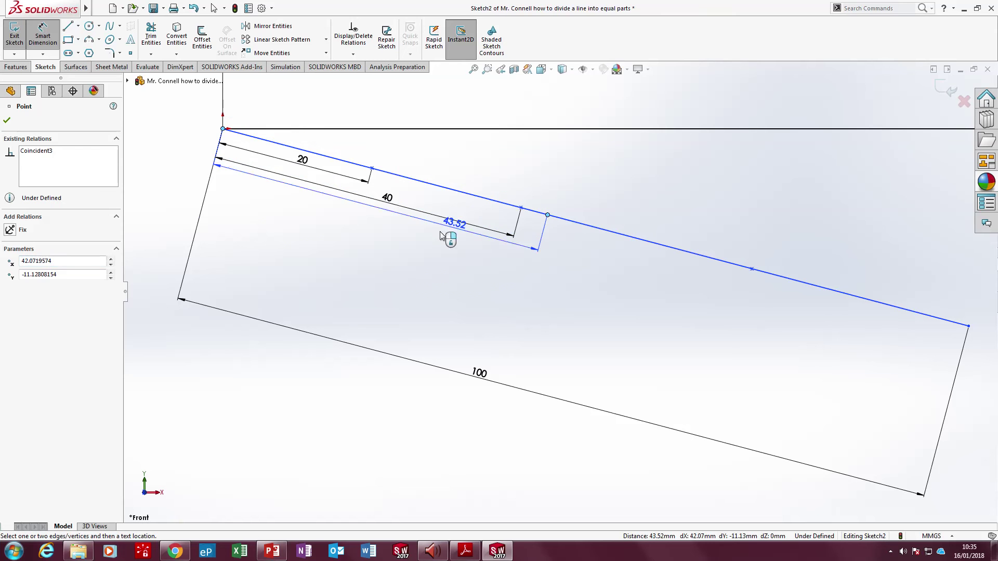
{"action": "left_click", "coordinate": [375, 264]}
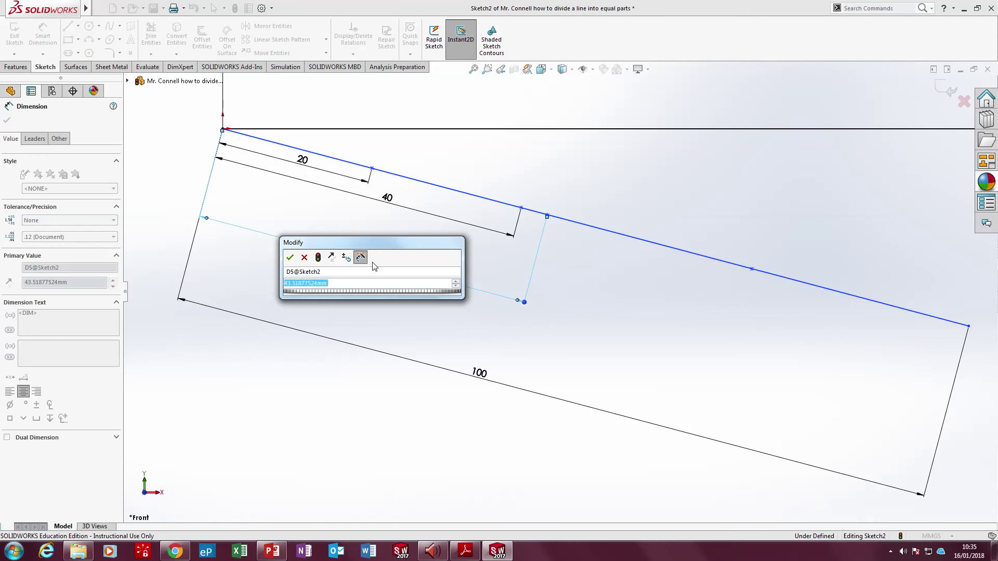
{"action": "type", "text": "60"}
{"action": "key", "text": "Return"}
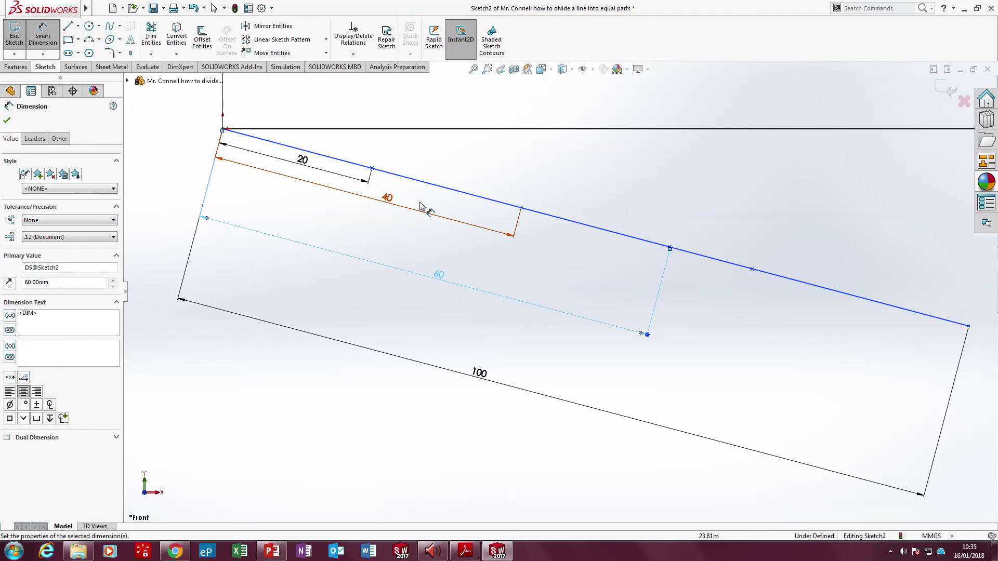
Step: Dimension the fourth point's aligned distance from the origin along the sloping line as 80 mm
{"action": "left_click", "coordinate": [223, 129]}
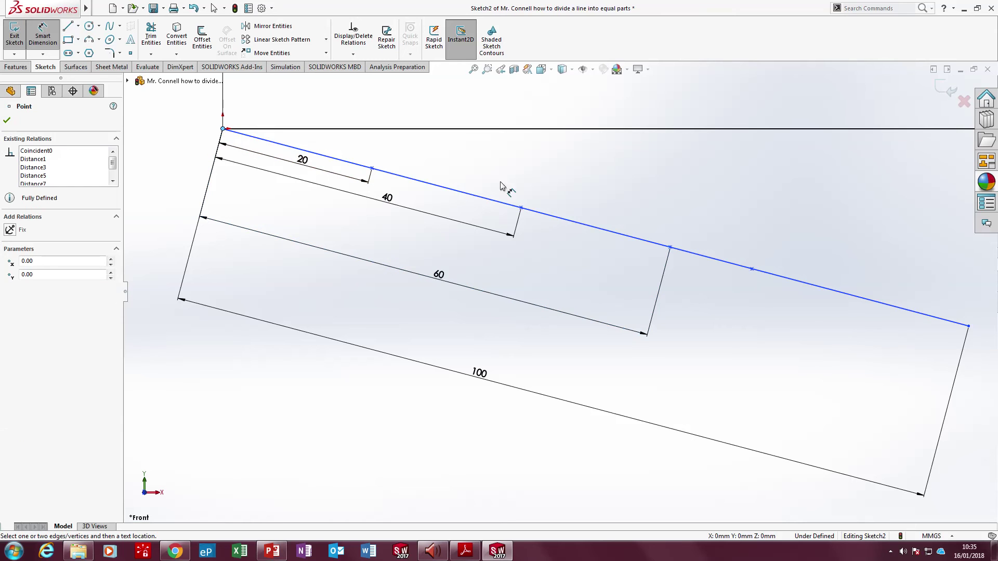
{"action": "left_click", "coordinate": [752, 270]}
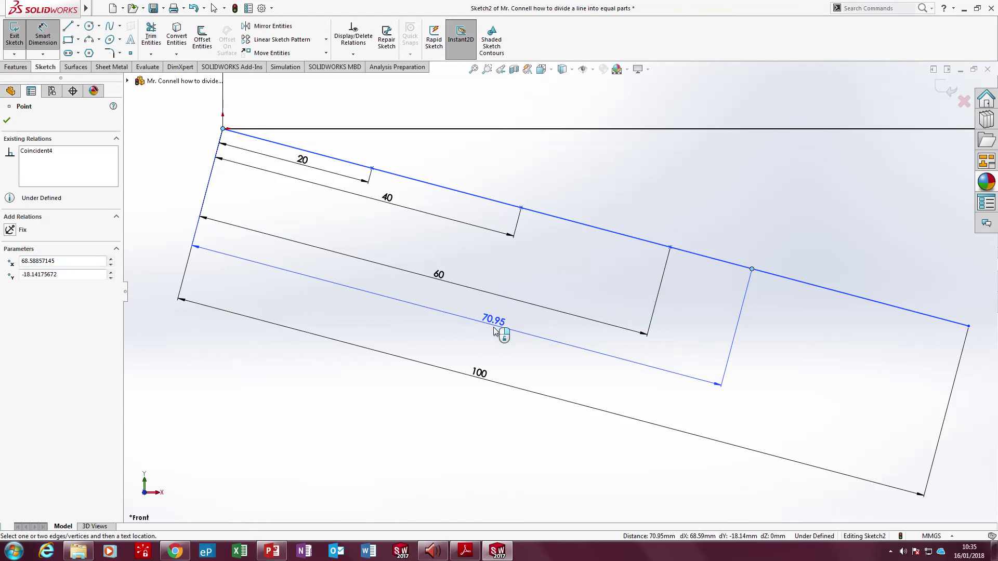
{"action": "left_click", "coordinate": [494, 328]}
{"action": "type", "text": "1"}
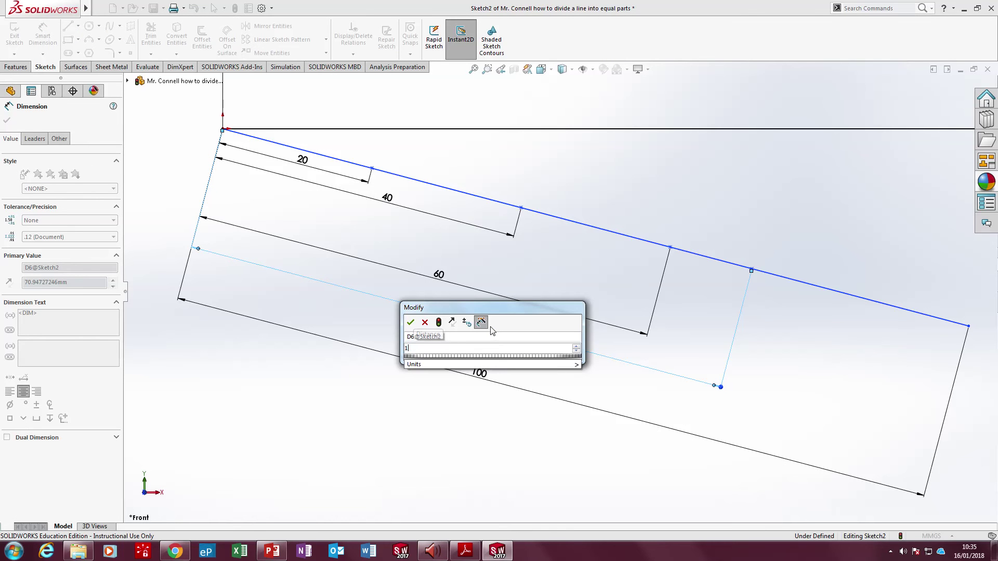
{"action": "key", "text": "BackSpace"}
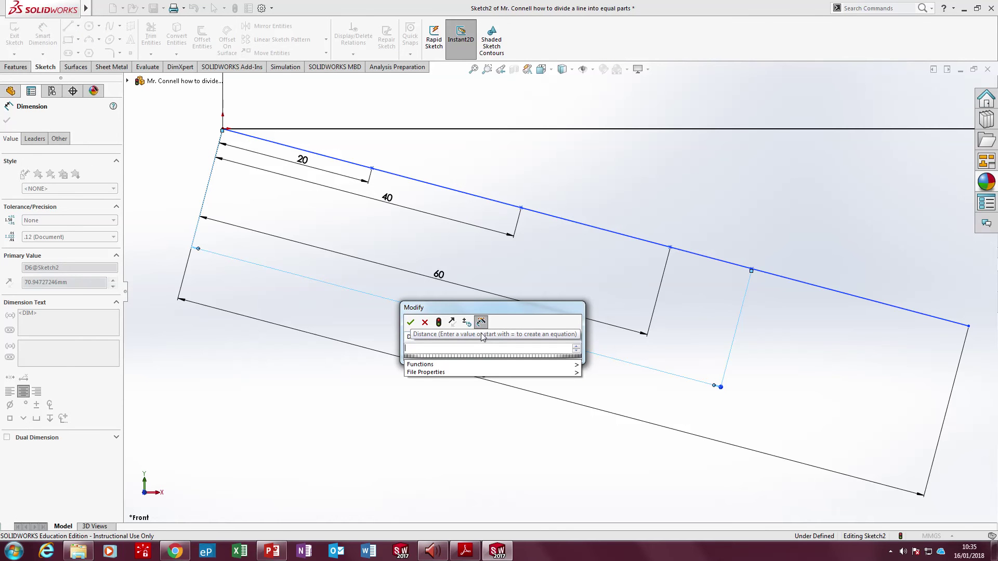
{"action": "type", "text": "80"}
{"action": "key", "text": "Return"}
{"action": "scroll", "coordinate": [540, 332], "scroll_direction": "up", "scroll_amount": 3}
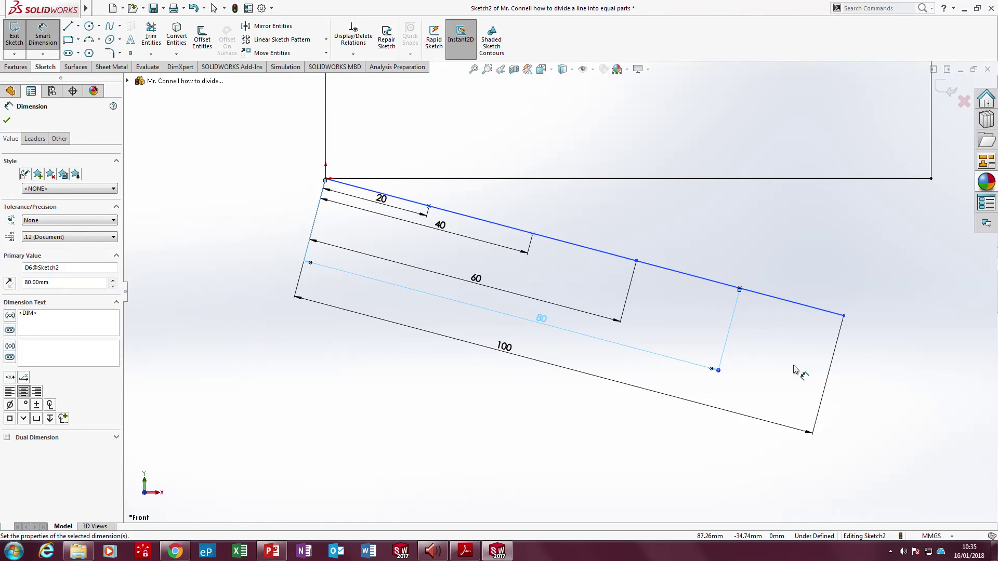
{"action": "left_click", "coordinate": [7, 118]}
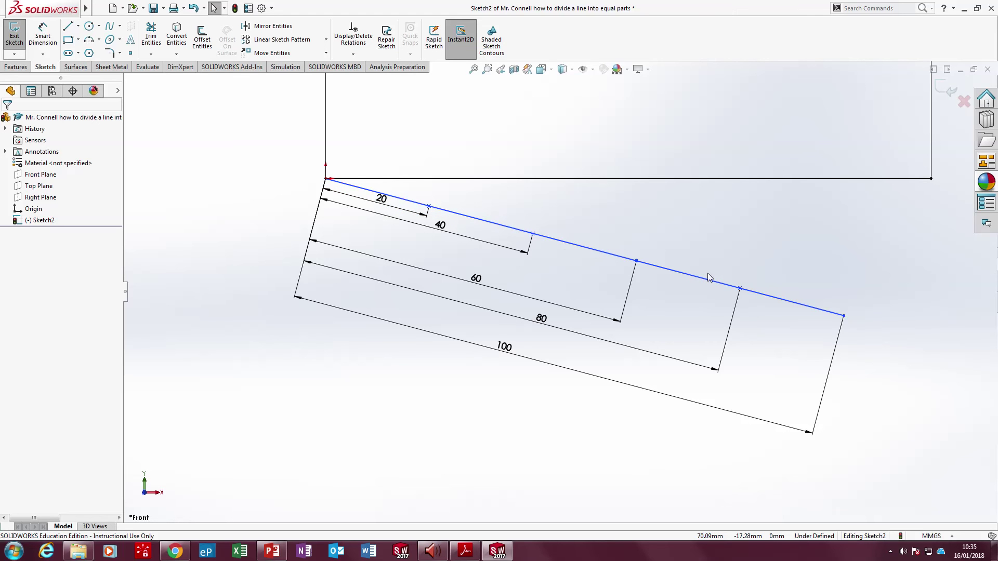
Step: Exit the sketch and reopen it for editing from the sloping line
{"action": "scroll", "coordinate": [563, 203], "scroll_direction": "up", "scroll_amount": 2}
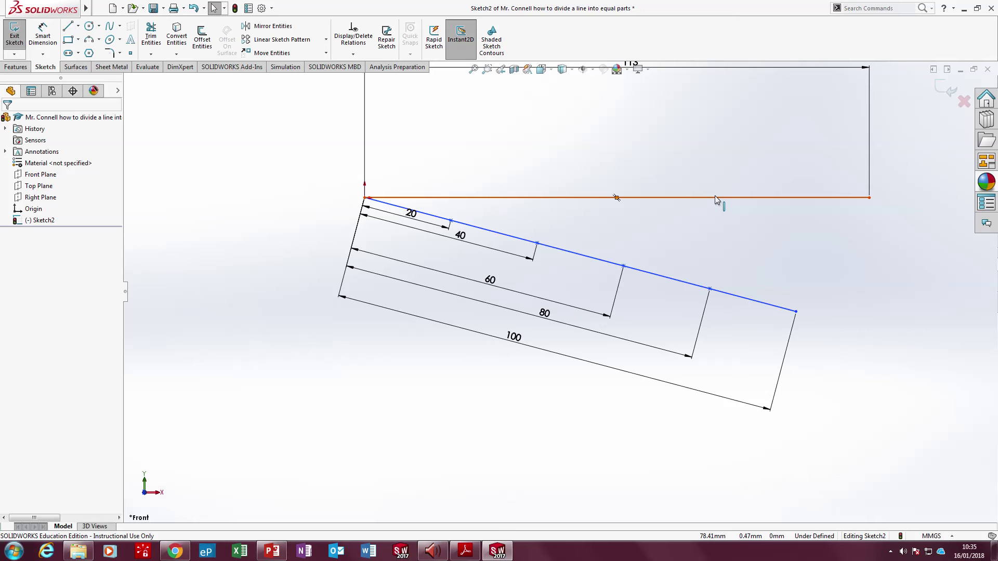
{"action": "left_click", "coordinate": [15, 35]}
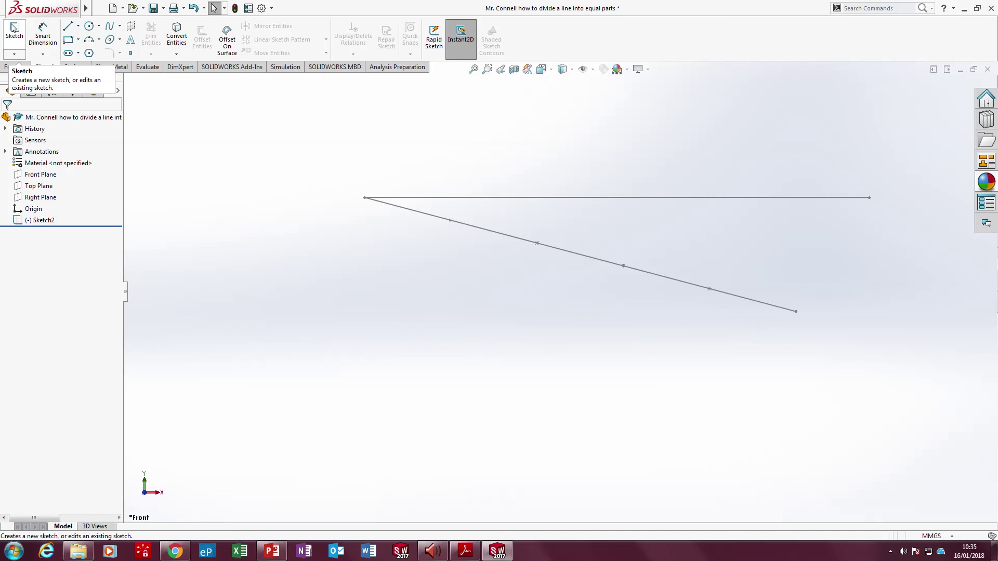
{"action": "right_click", "coordinate": [438, 218]}
{"action": "left_click", "coordinate": [457, 207]}
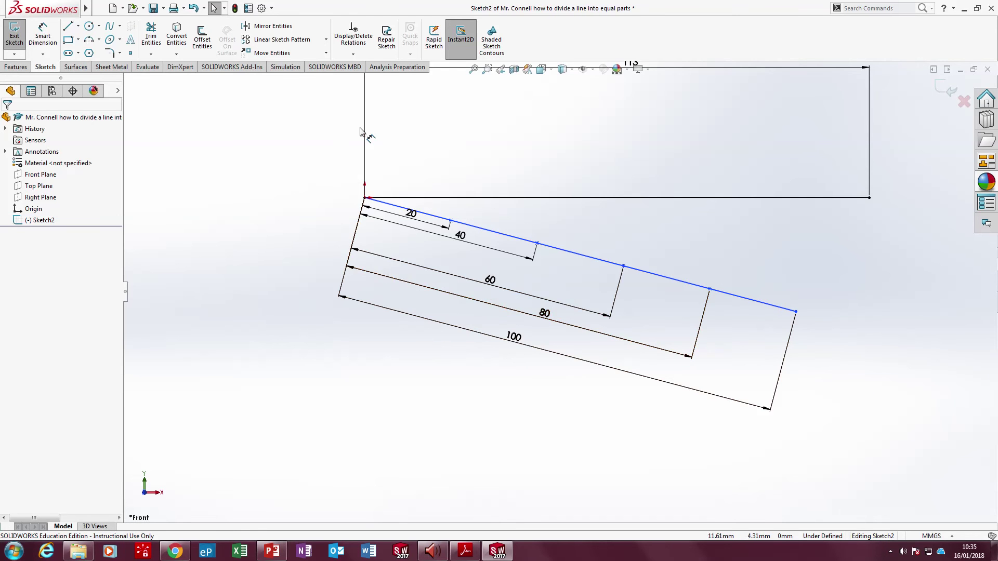
{"action": "left_click", "coordinate": [66, 27]}
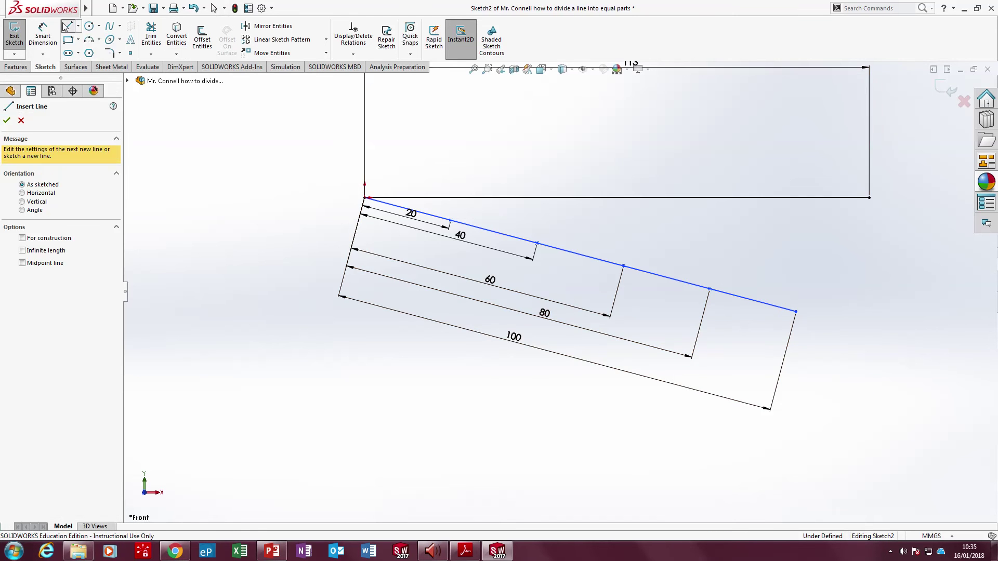
{"action": "left_click", "coordinate": [796, 312]}
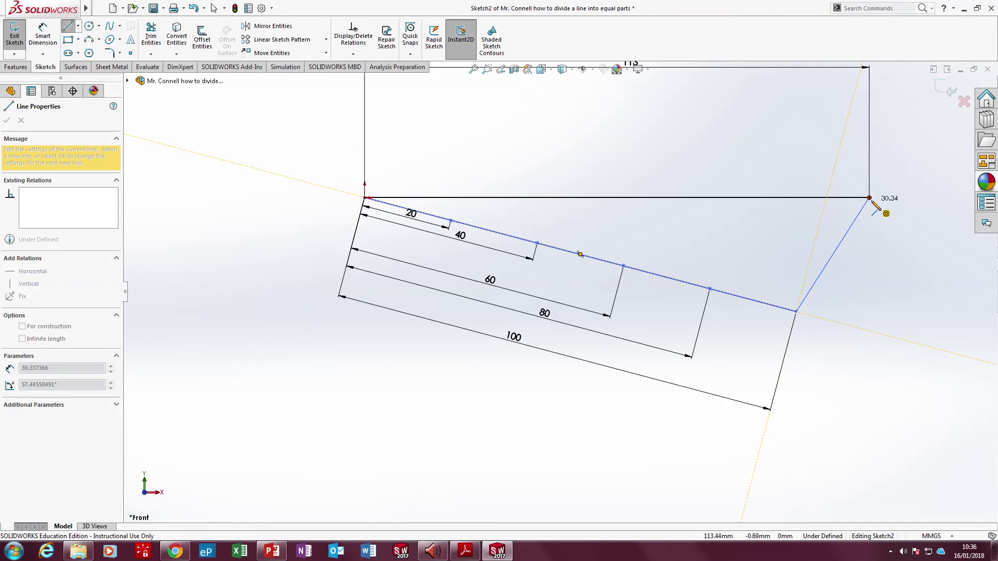
{"action": "mouse_move", "coordinate": [796, 312]}
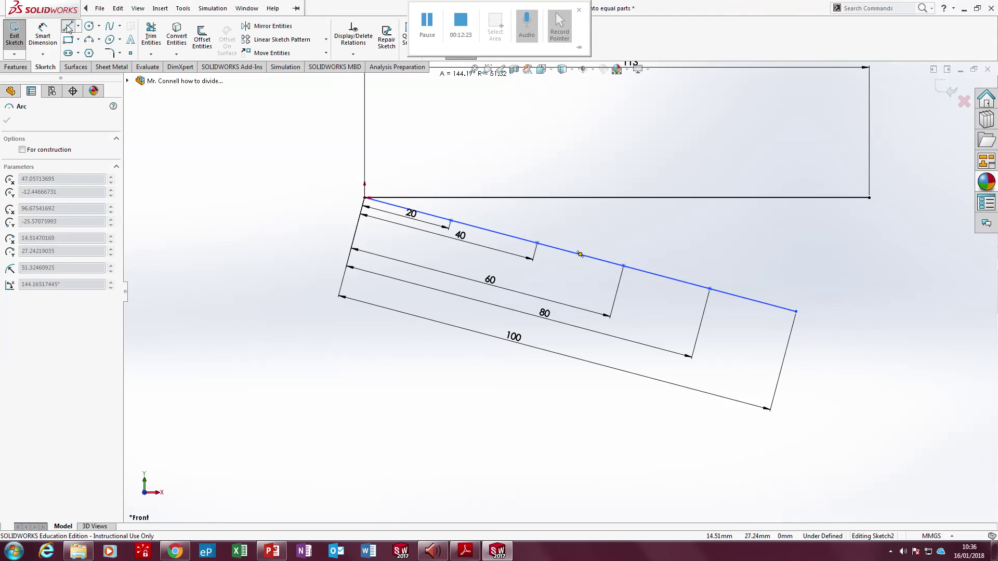
{"action": "key", "text": "Escape"}
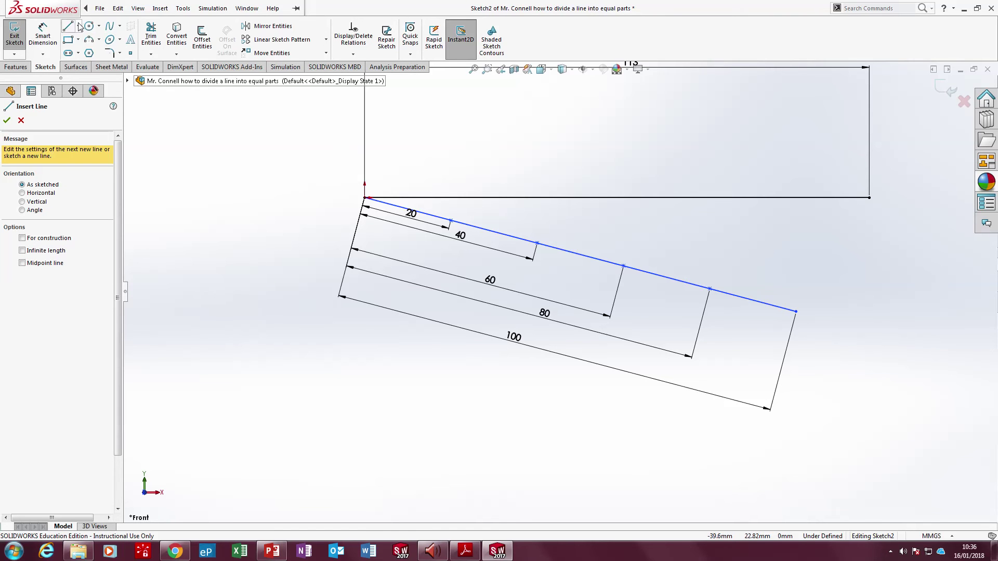
Step: Draw a line joining the free ends of the sloping and 113 mm lines, and one parallel to it from the 80 mm point
{"action": "left_click", "coordinate": [66, 29]}
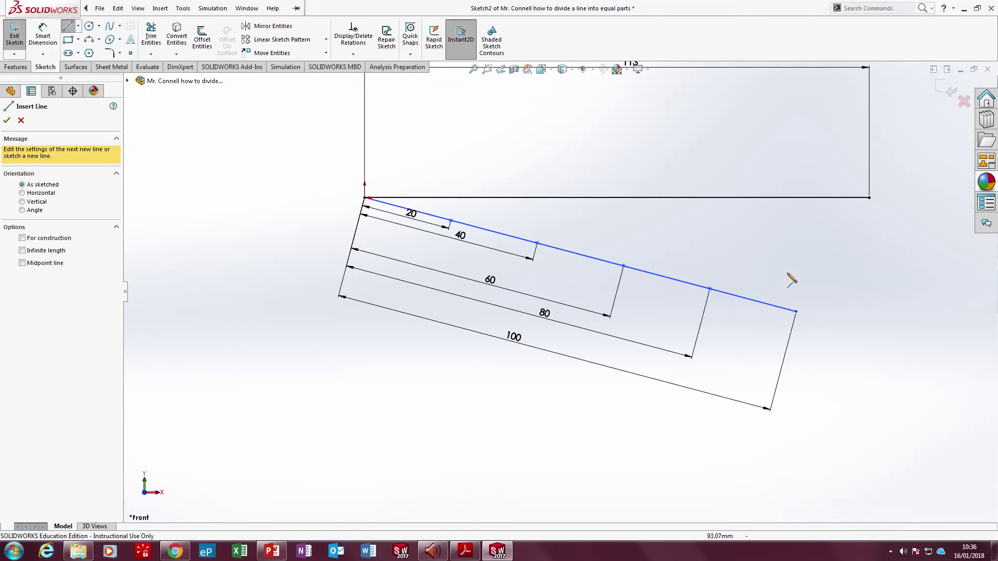
{"action": "left_click", "coordinate": [796, 312]}
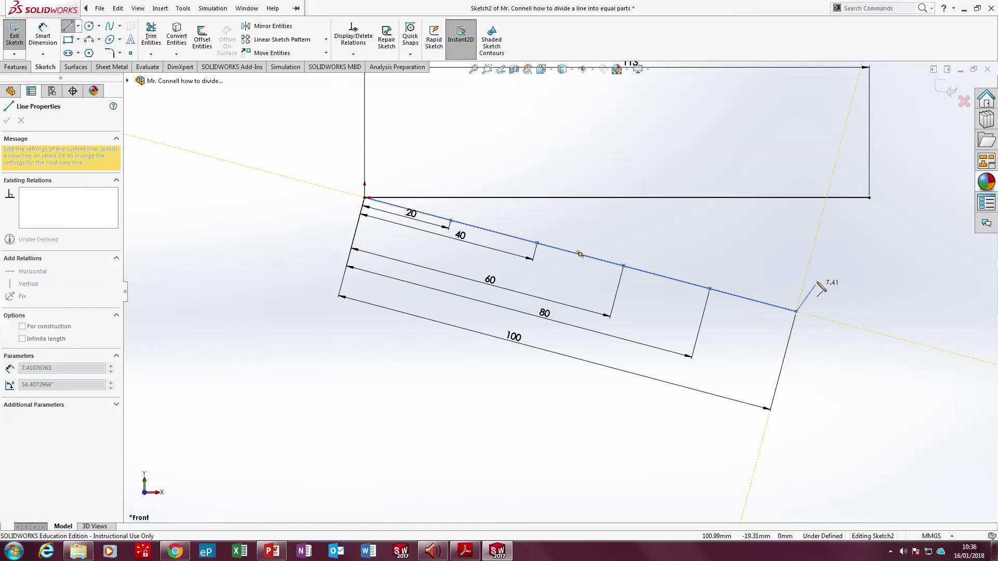
{"action": "left_click", "coordinate": [869, 198]}
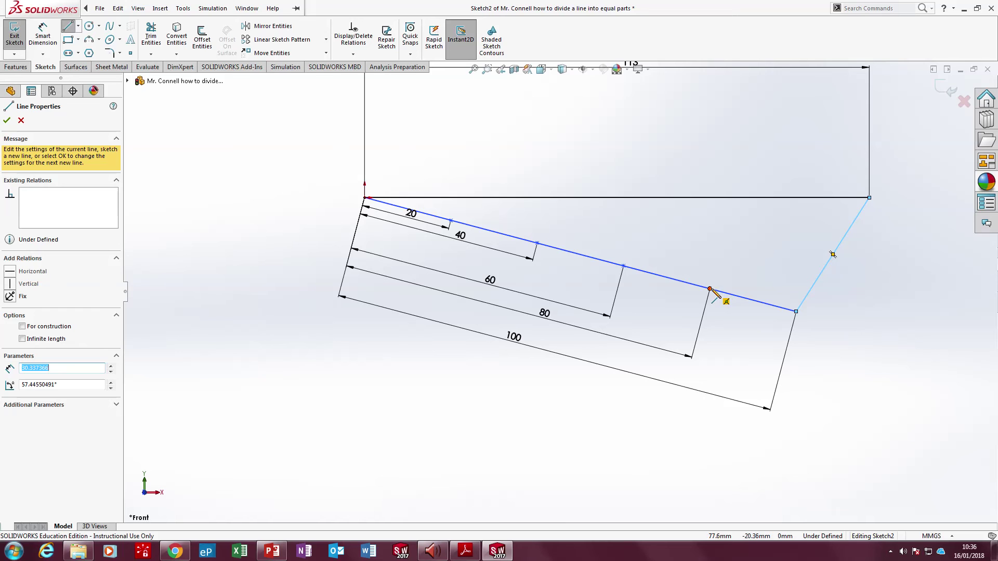
{"action": "left_click", "coordinate": [710, 288]}
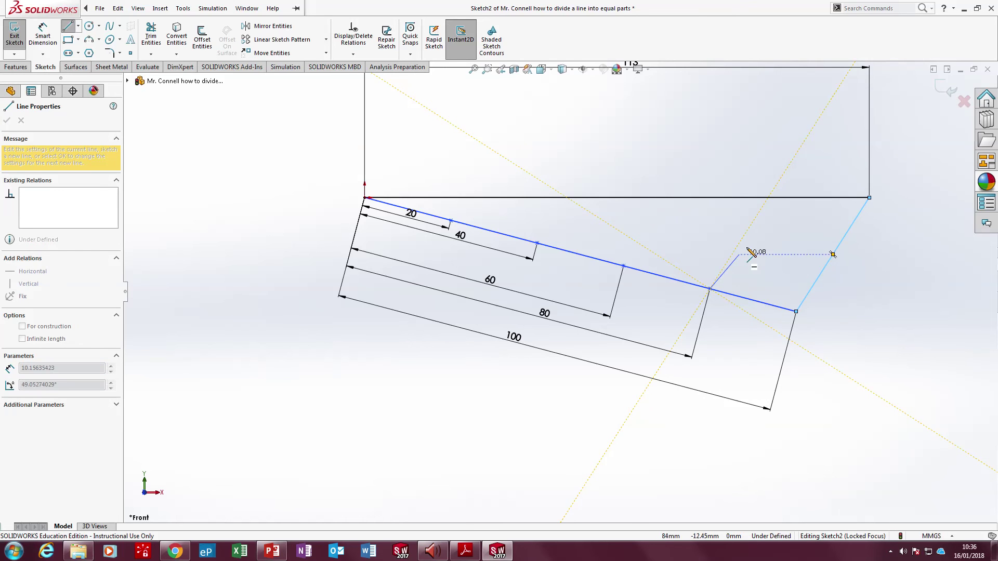
{"action": "left_click", "coordinate": [769, 198]}
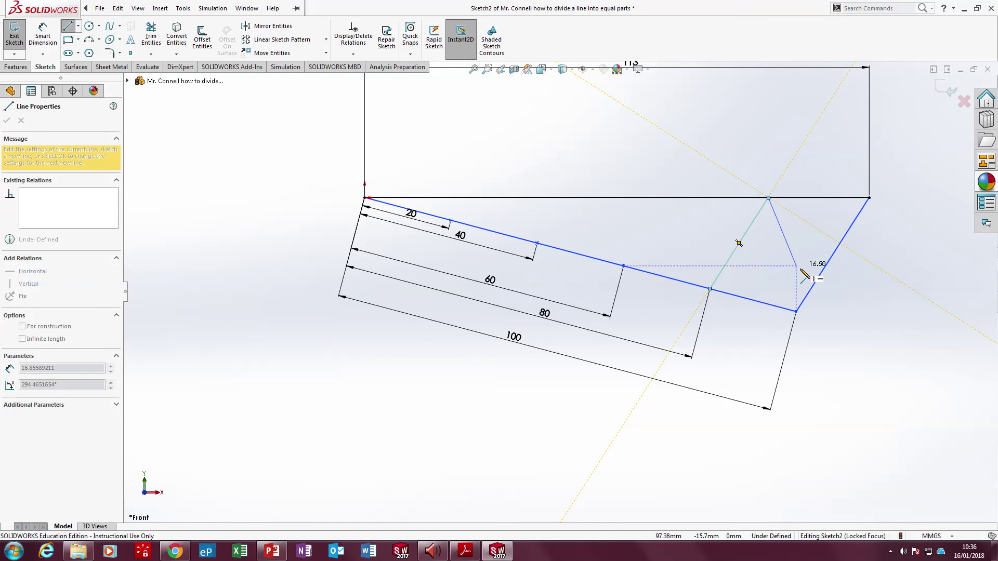
{"action": "key", "text": "Escape"}
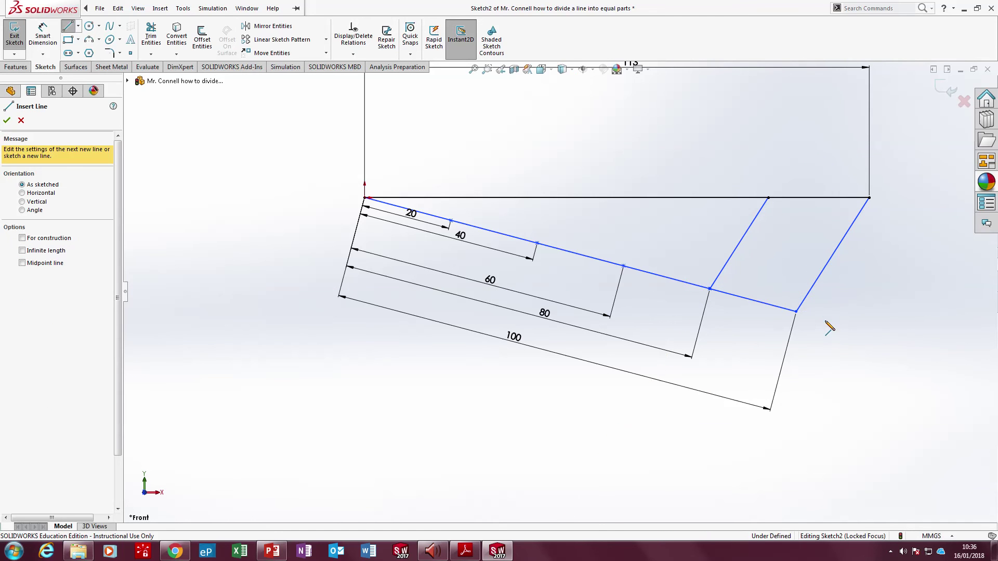
Step: Draw separate slanted lines from the 60 mm, 40 mm and 20 mm points up to the 113 mm line
{"action": "left_click", "coordinate": [623, 266]}
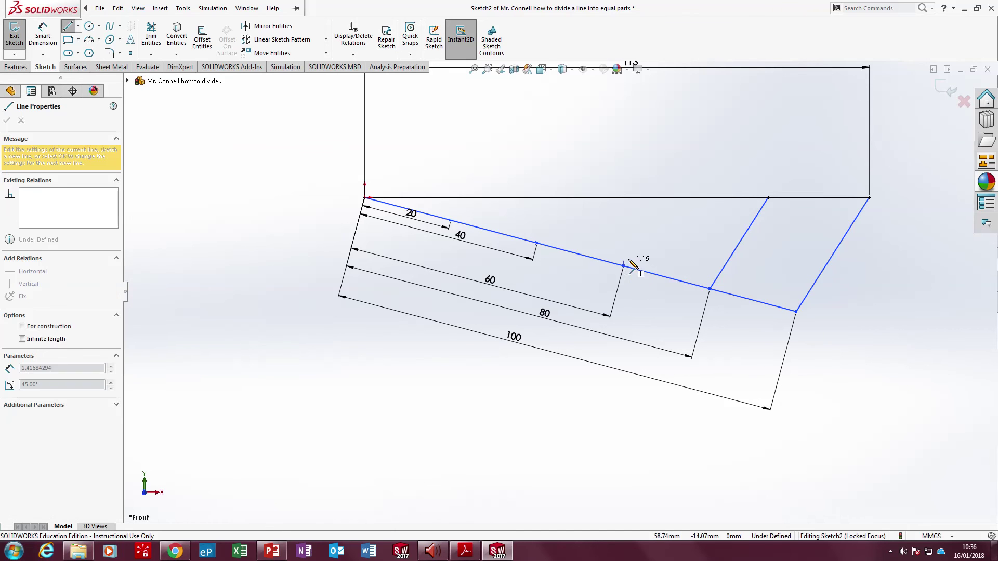
{"action": "left_click", "coordinate": [671, 198]}
{"action": "key", "text": "Escape"}
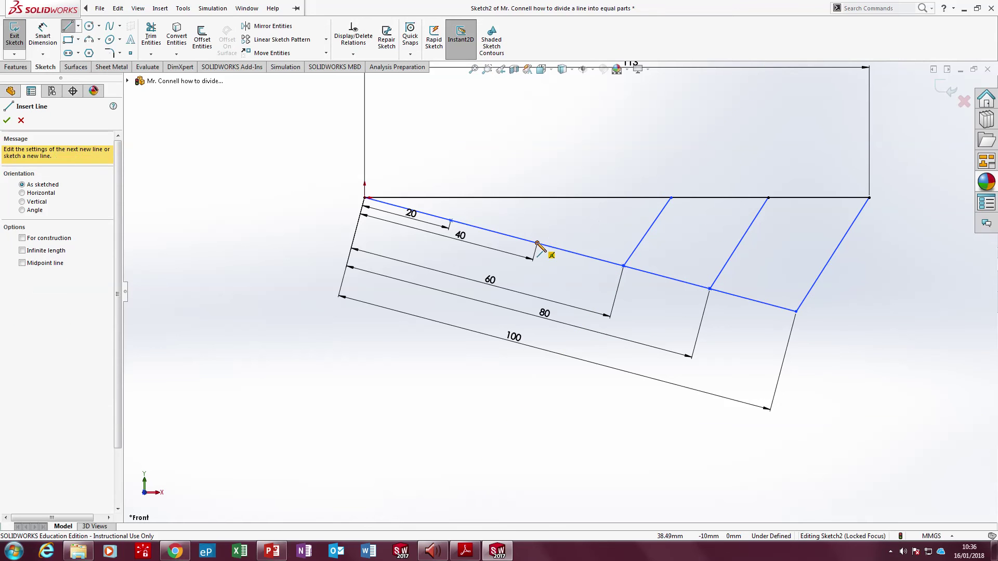
{"action": "left_click", "coordinate": [537, 244]}
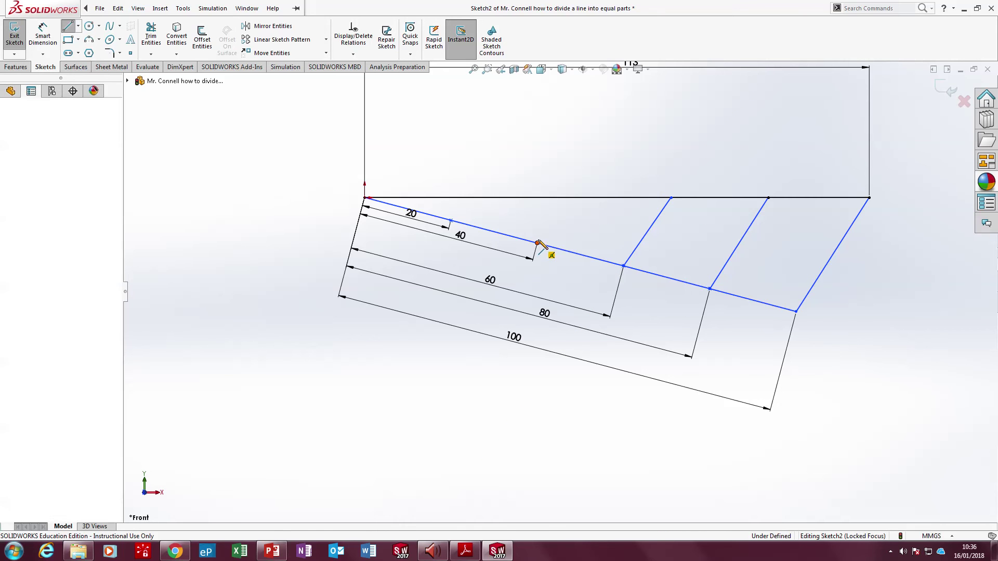
{"action": "left_click", "coordinate": [580, 198]}
{"action": "key", "text": "Escape"}
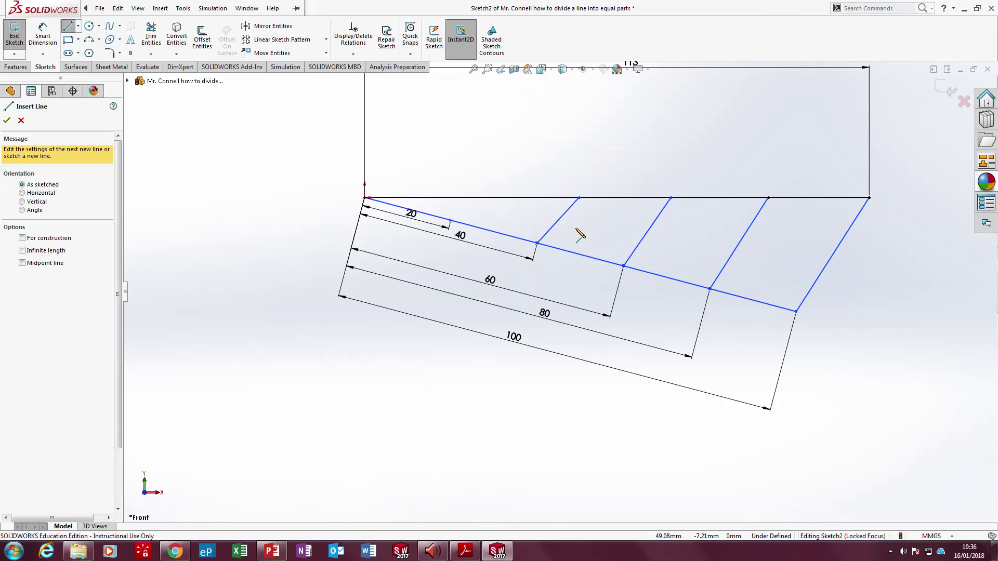
{"action": "left_click", "coordinate": [451, 221]}
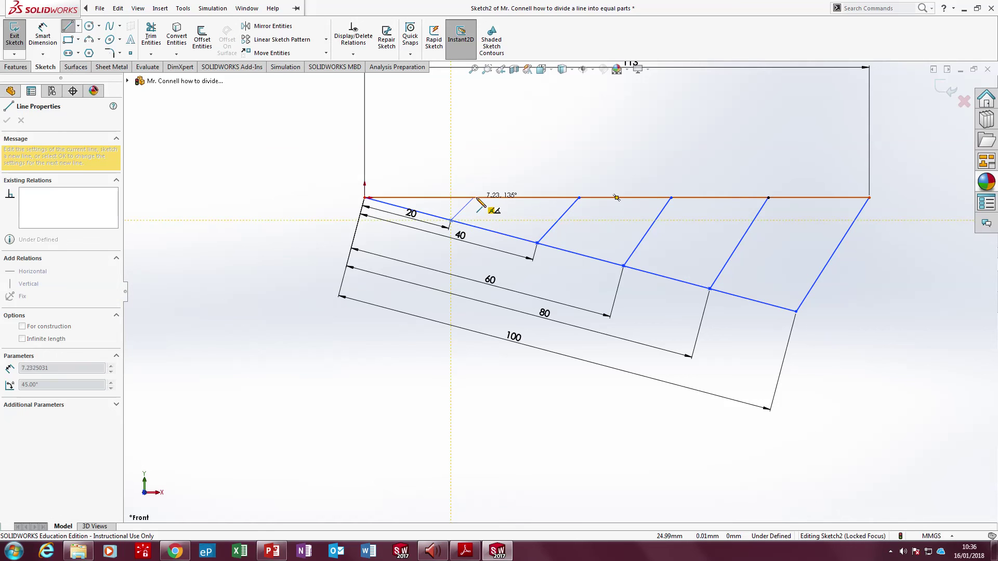
{"action": "left_click", "coordinate": [473, 198]}
{"action": "key", "text": "Escape"}
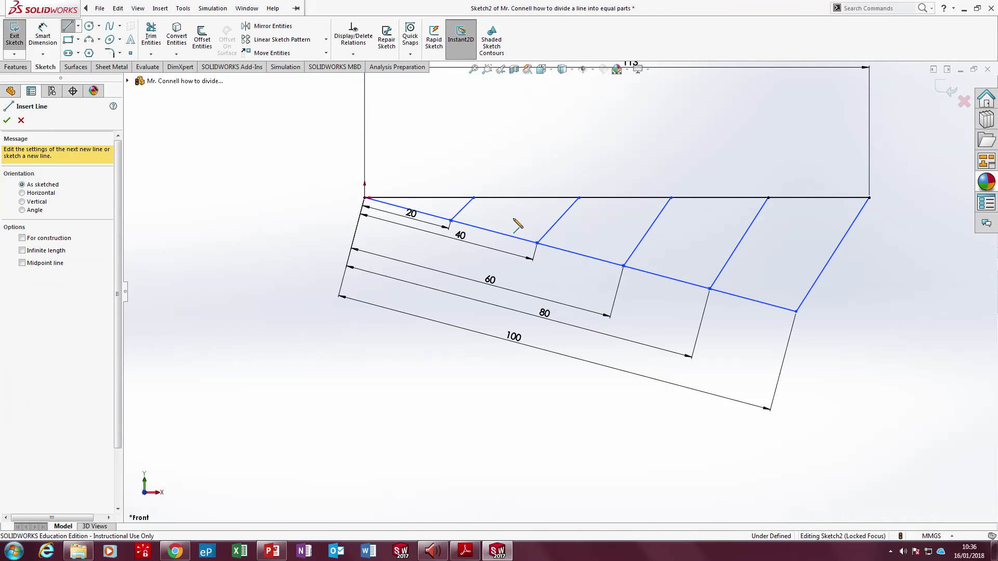
{"action": "left_click", "coordinate": [67, 32]}
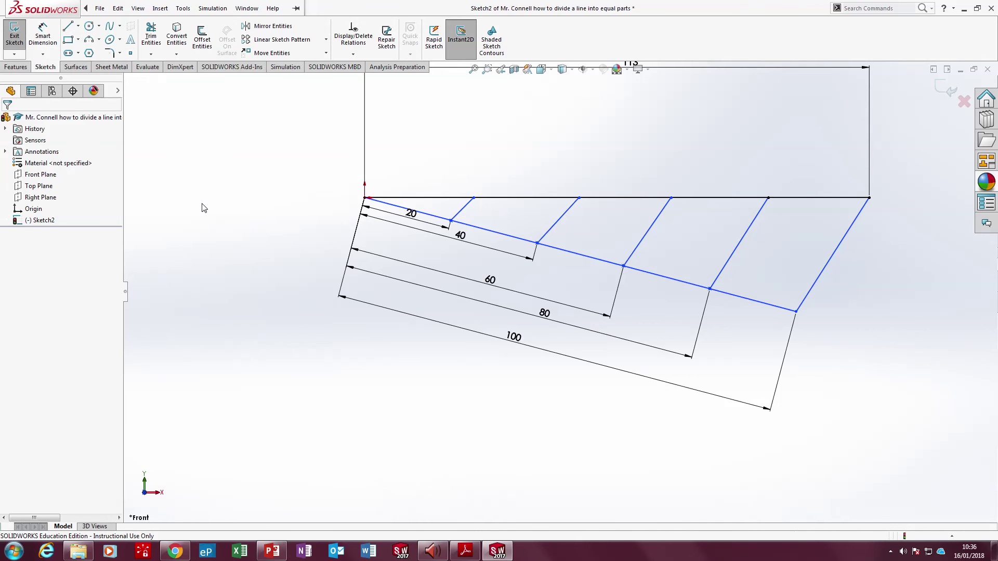
Step: Select the slanted line joining the free ends of the sloping and 113 mm lines
{"action": "left_click", "coordinate": [272, 552]}
{"action": "left_click", "coordinate": [273, 551]}
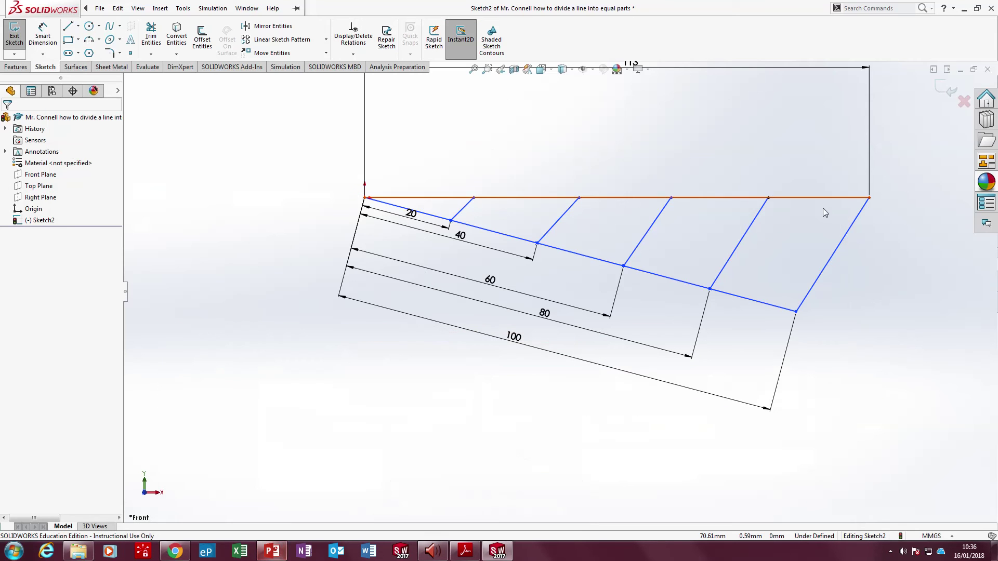
{"action": "left_click", "coordinate": [852, 231]}
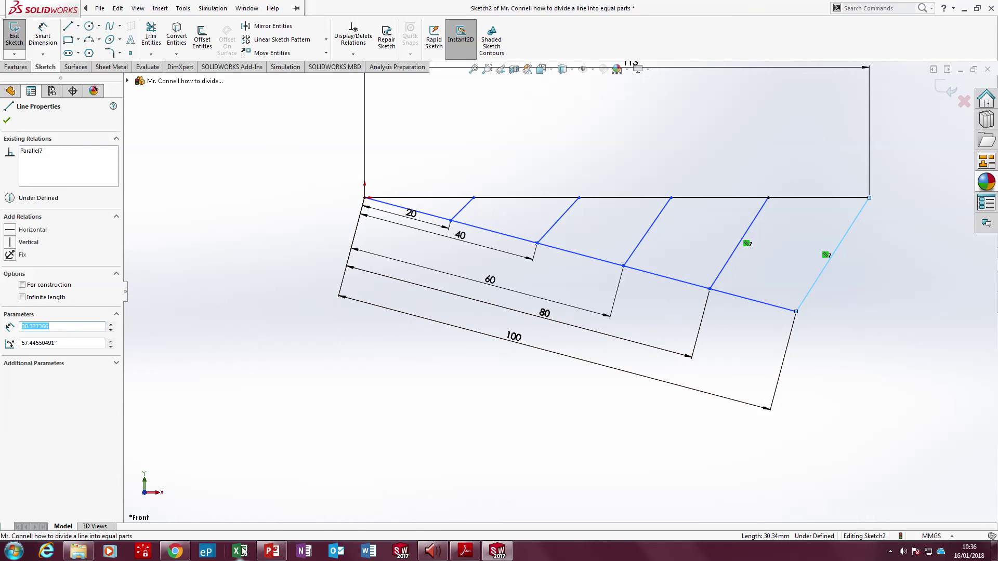
Step: Switch to Chrome and search the web for "ctrl button"
{"action": "left_click", "coordinate": [175, 552]}
{"action": "left_click", "coordinate": [423, 11]}
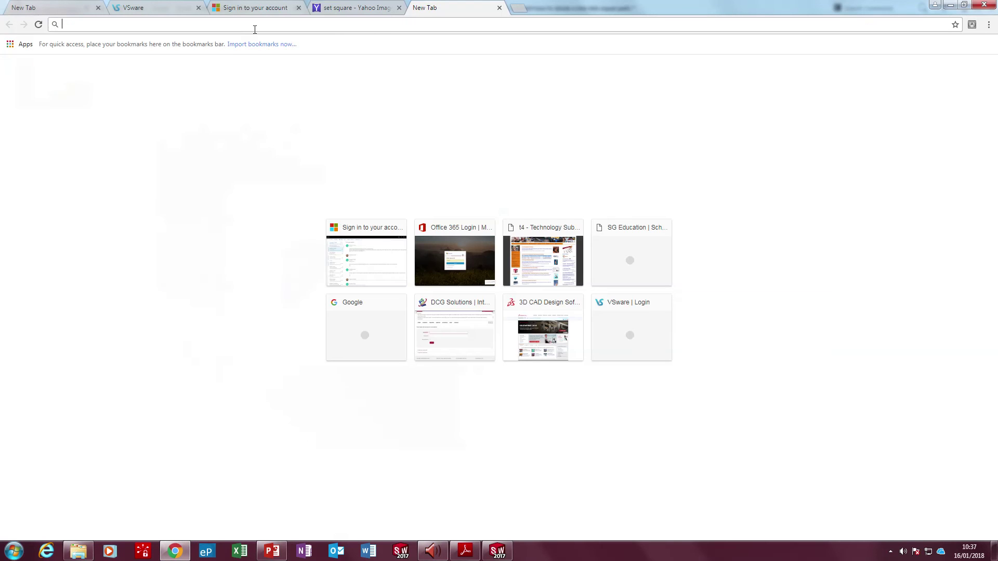
{"action": "type", "text": "c"}
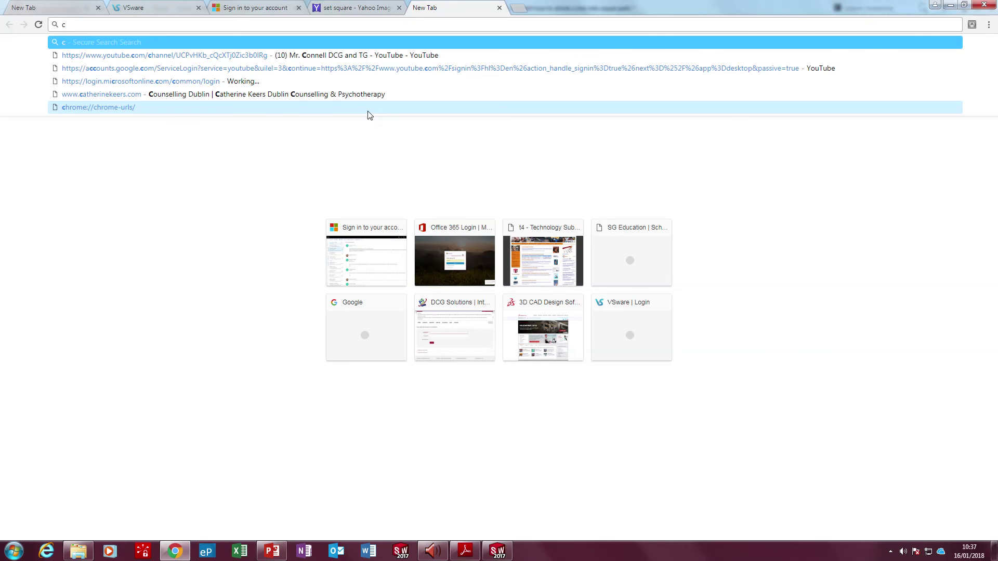
{"action": "type", "text": "trl button"}
{"action": "key", "text": "Return"}
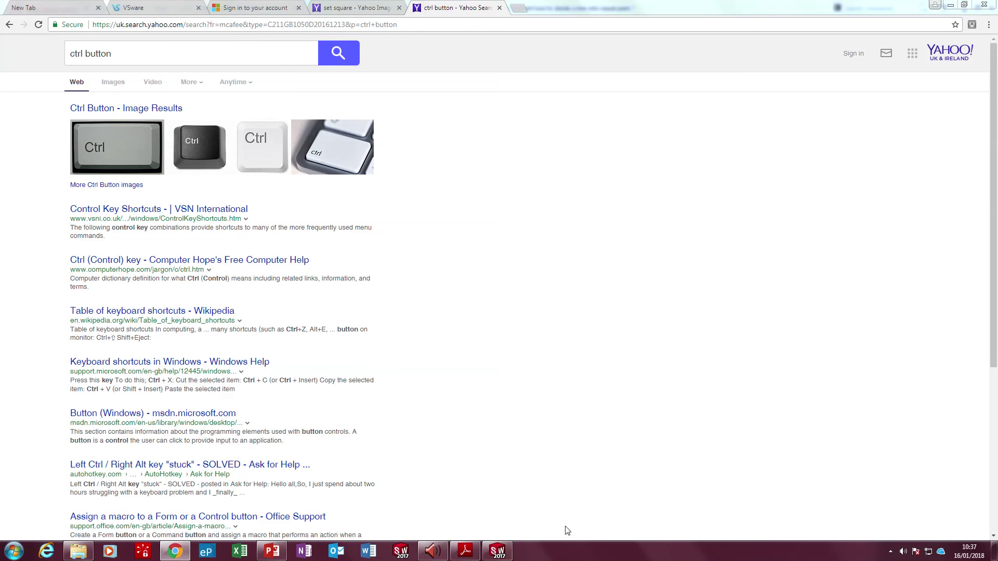
{"action": "left_click", "coordinate": [608, 219]}
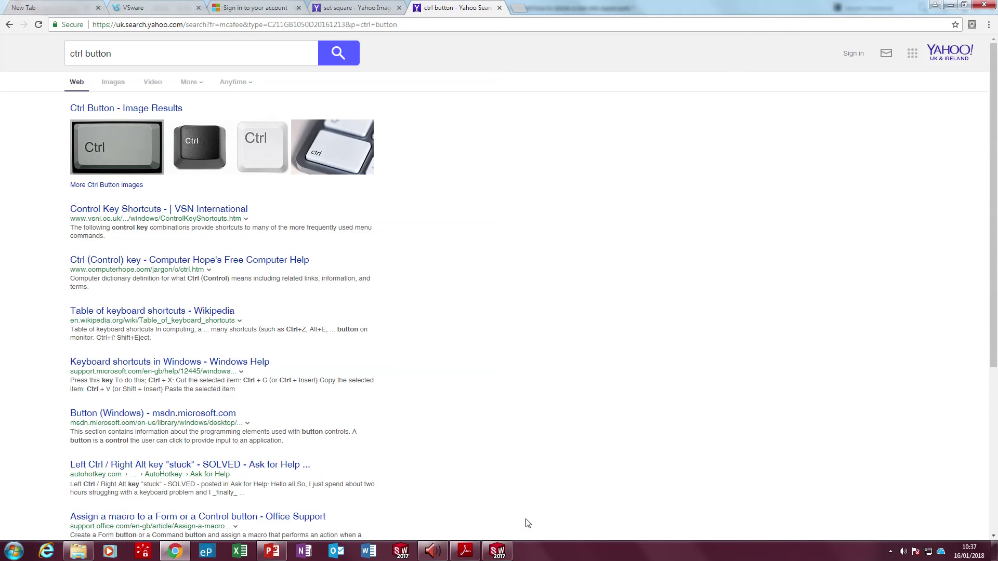
Step: Return to SOLIDWORKS and make the four slanted lines from the 20, 40, 60 and 80 mm points parallel to the selected end line
{"action": "mouse_move", "coordinate": [506, 555]}
{"action": "left_click", "coordinate": [519, 472]}
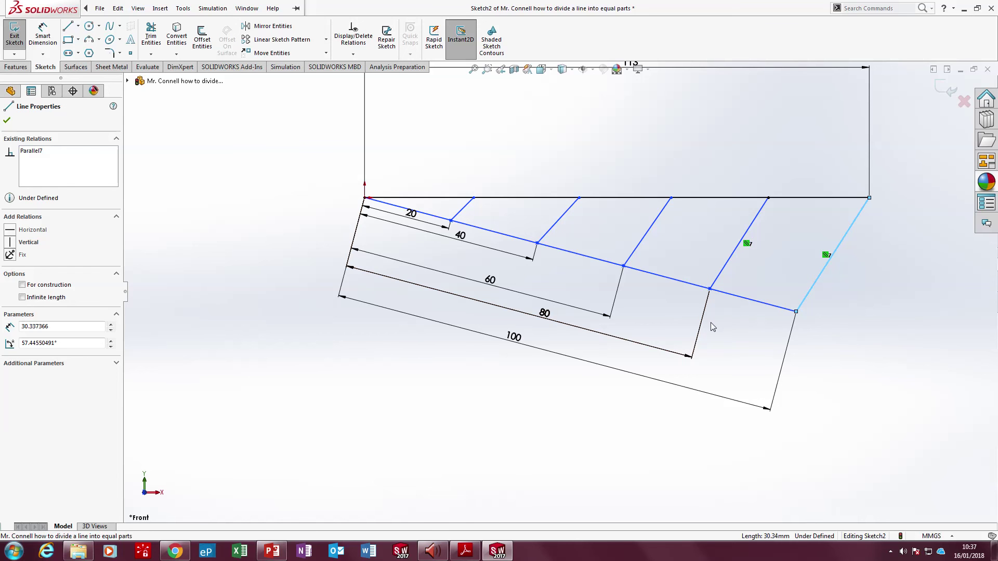
{"action": "left_click", "coordinate": [758, 214], "text": "ctrl"}
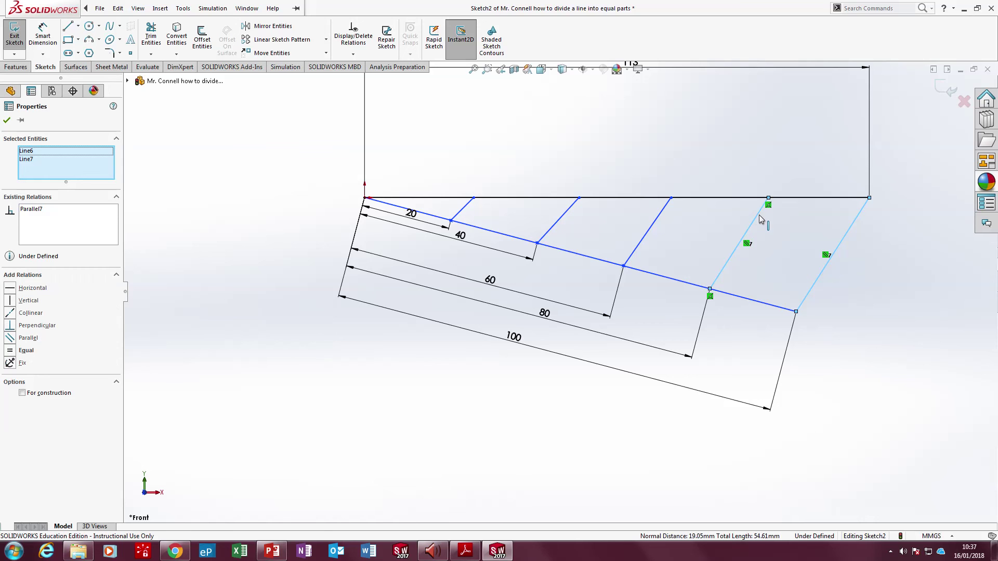
{"action": "left_click", "coordinate": [661, 211], "text": "ctrl"}
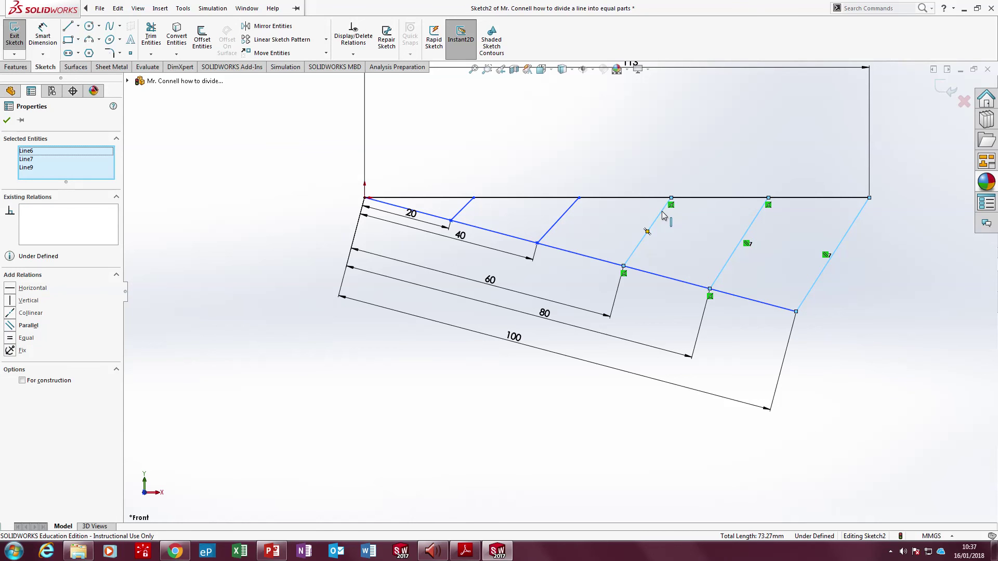
{"action": "left_click", "coordinate": [565, 213], "text": "ctrl"}
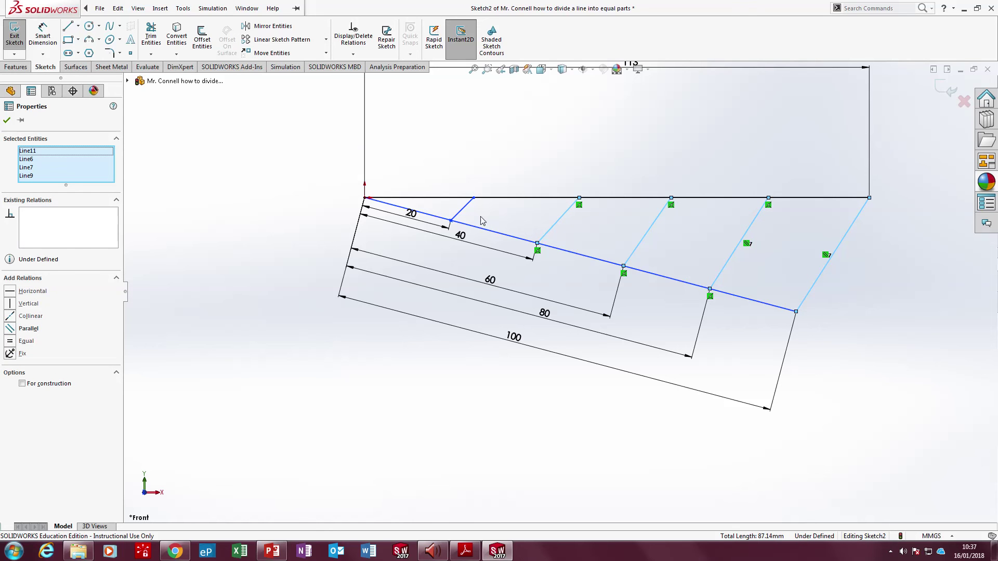
{"action": "left_click", "coordinate": [462, 209], "text": "ctrl"}
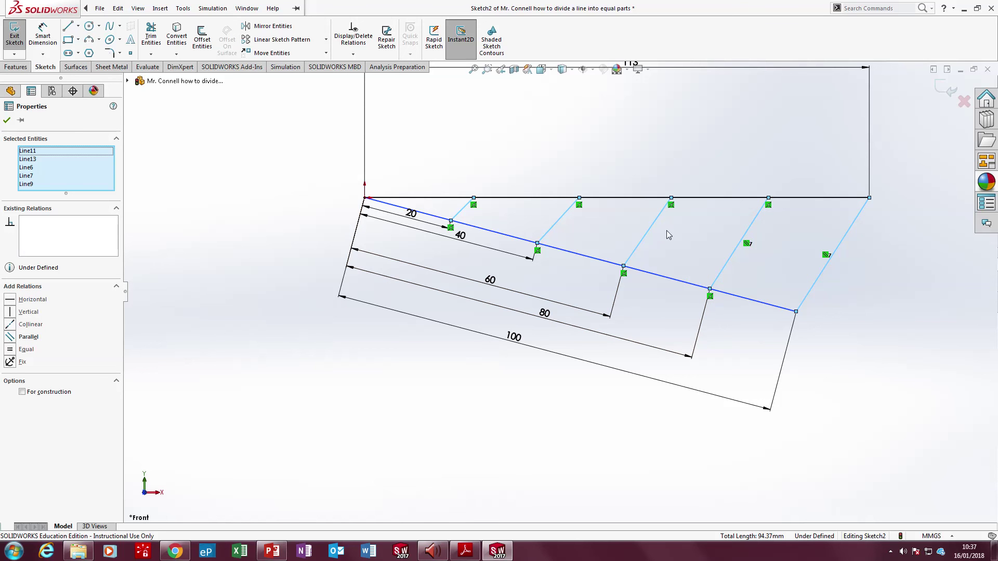
{"action": "left_click", "coordinate": [11, 337]}
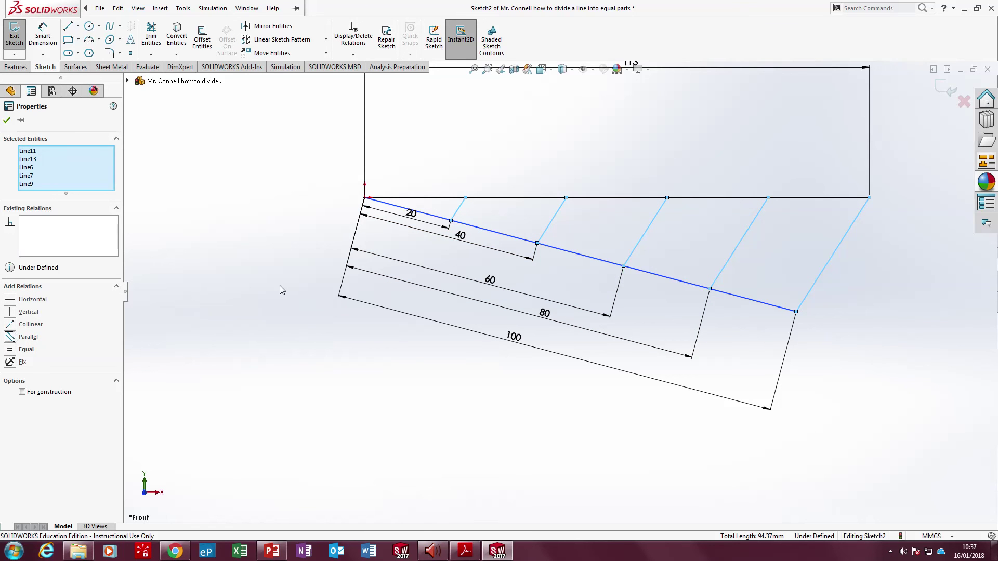
{"action": "left_click", "coordinate": [216, 328]}
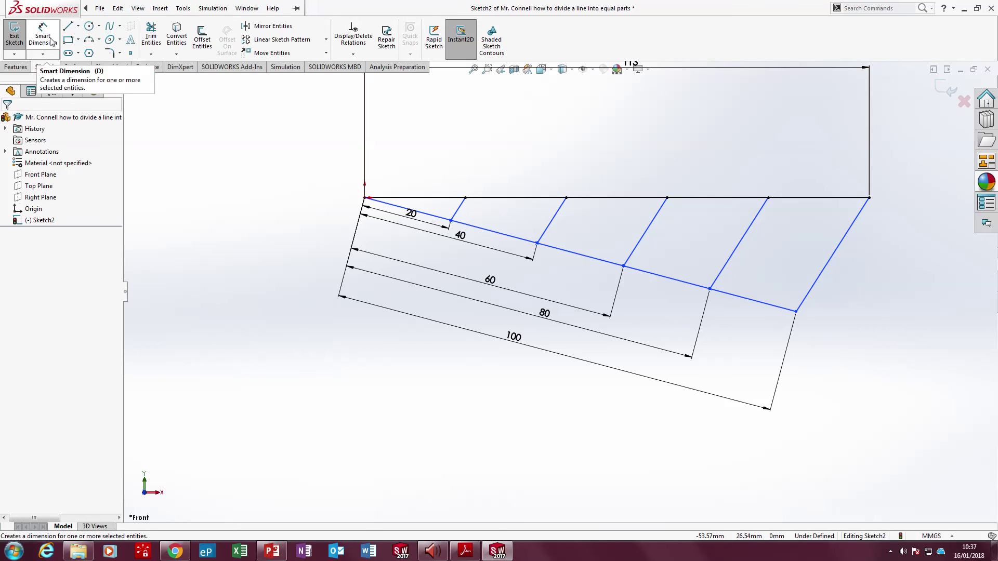
Step: Check the length of the first division on the 113 mm line with a Smart Dimension from the origin, without keeping the dimension
{"action": "left_click", "coordinate": [42, 37]}
{"action": "left_click", "coordinate": [365, 199]}
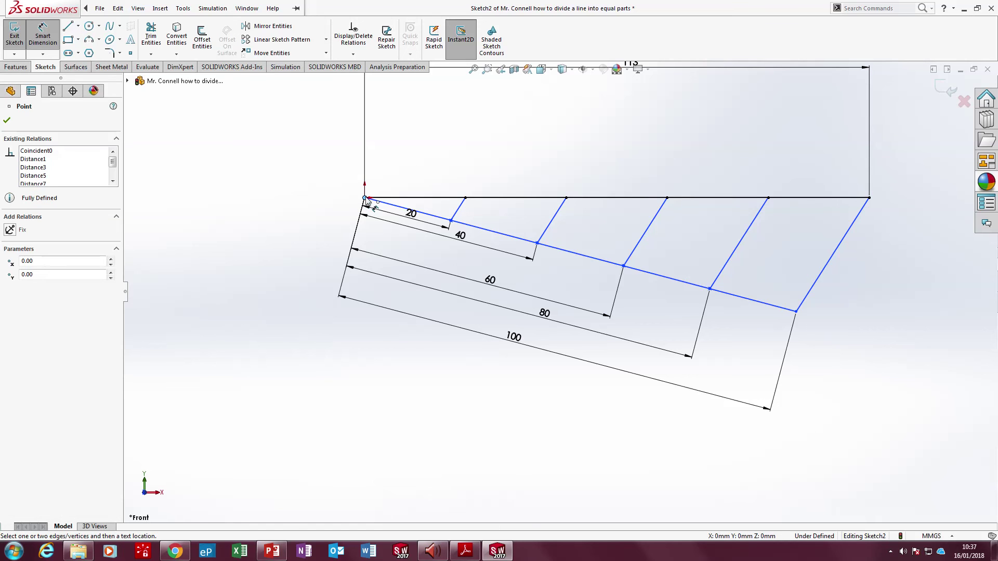
{"action": "left_click", "coordinate": [465, 197]}
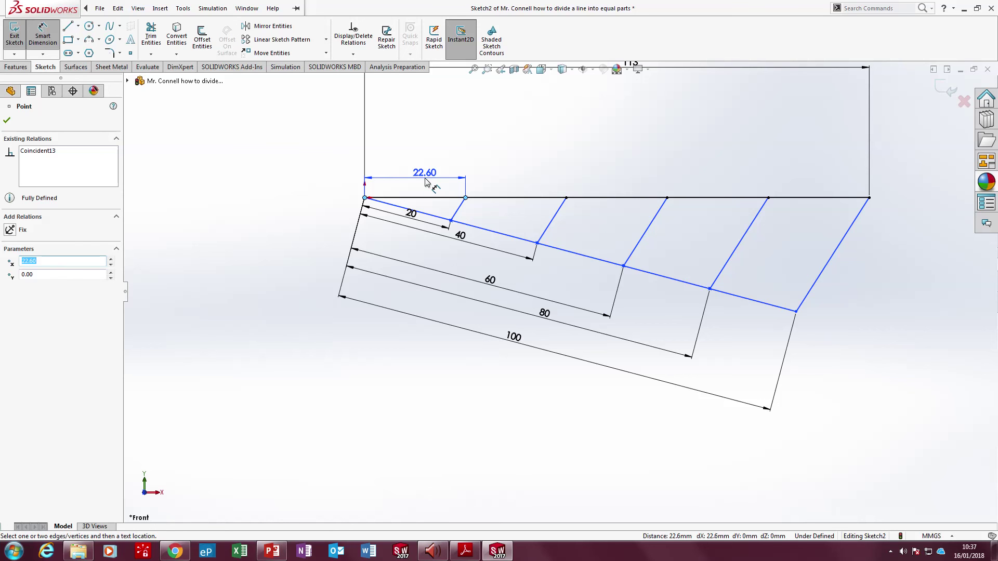
{"action": "mouse_move", "coordinate": [181, 550]}
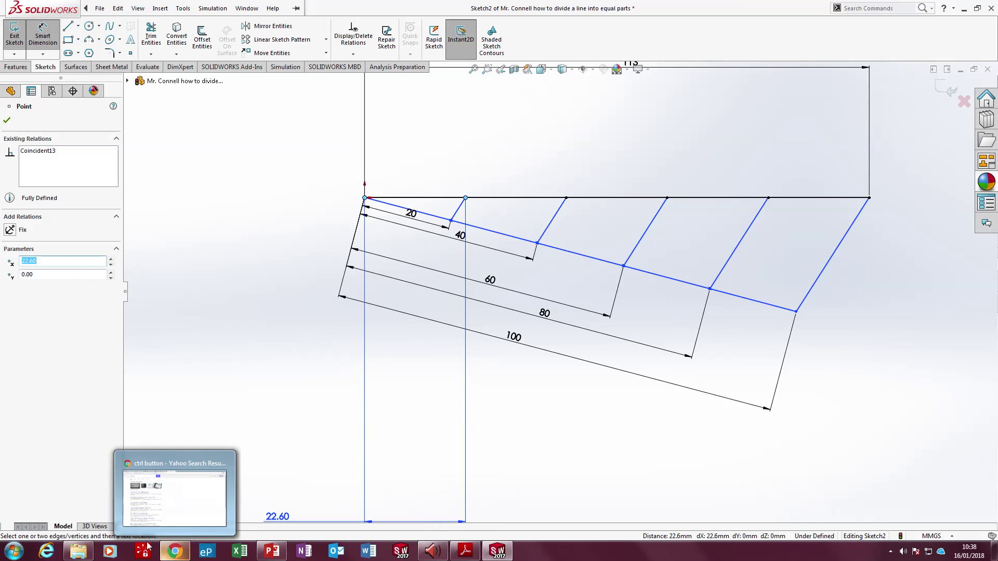
{"action": "left_click", "coordinate": [22, 554]}
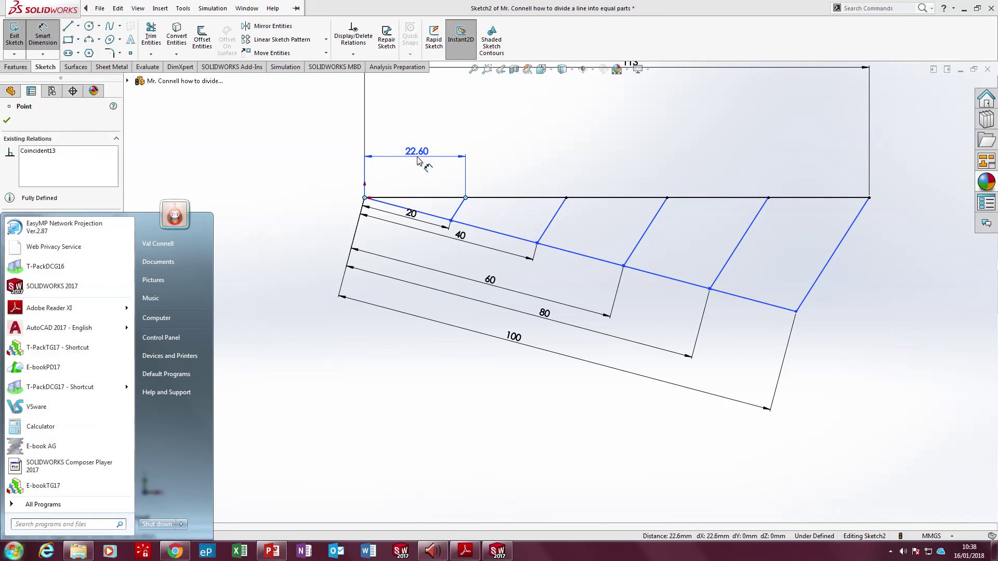
{"action": "left_click", "coordinate": [419, 161]}
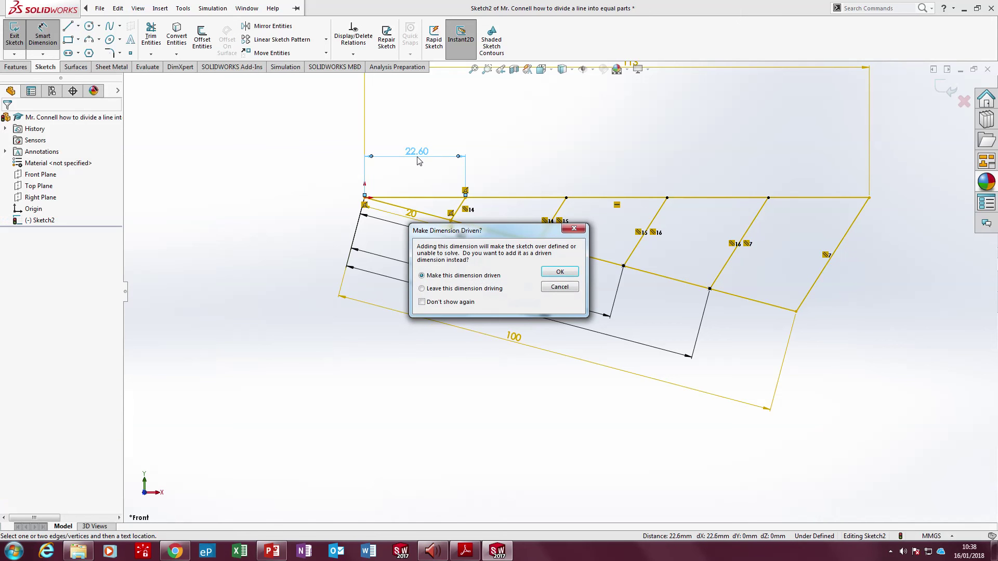
{"action": "left_click", "coordinate": [580, 229]}
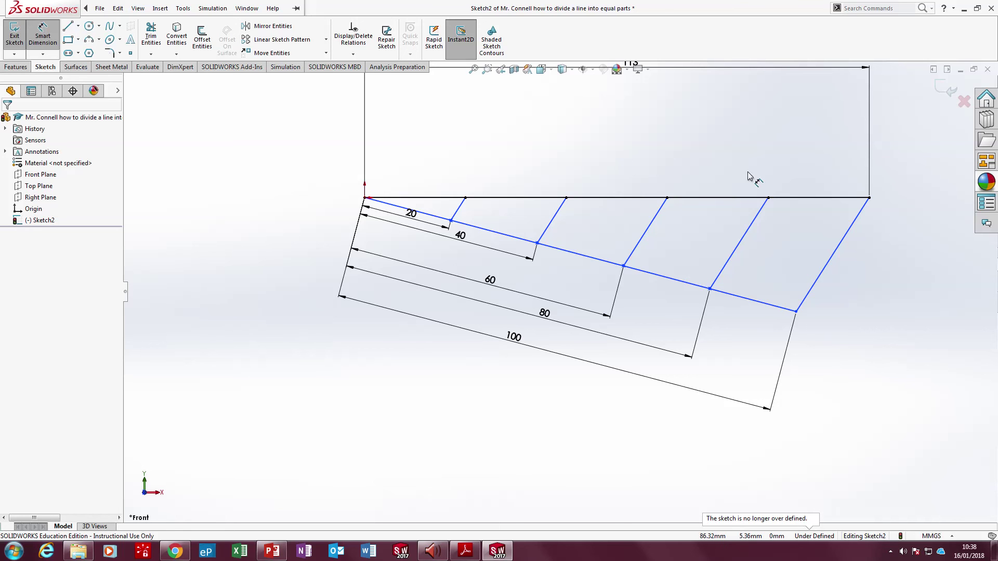
Step: Switch to Adobe Reader and compare the sketch with the textbook example of dividing line AB into five equal parts
{"action": "left_click", "coordinate": [463, 548]}
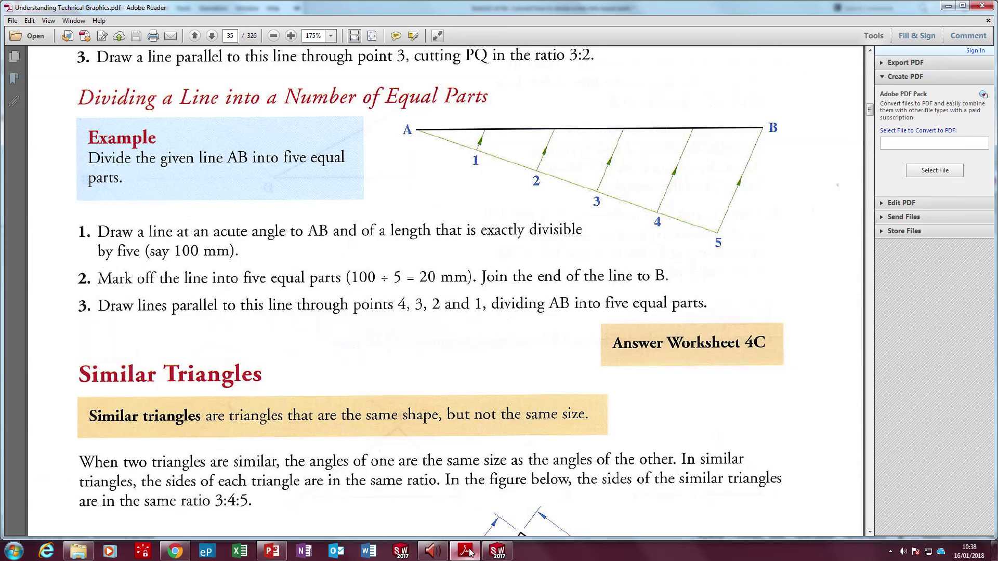
{"action": "left_click", "coordinate": [507, 550]}
{"action": "left_click", "coordinate": [508, 551]}
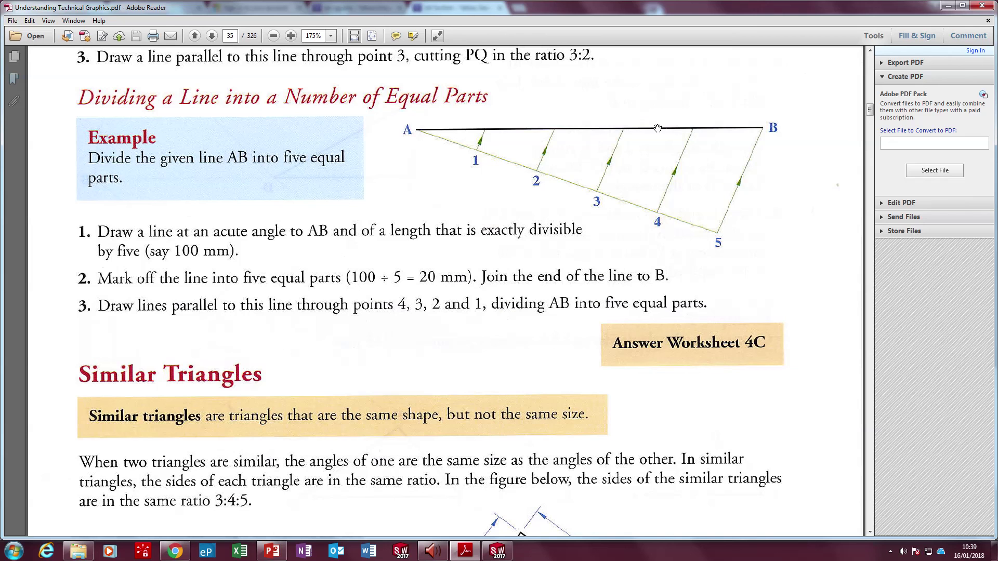
Step: Switch back to SOLIDWORKS and exit the sketch of the divided line
{"action": "left_click", "coordinate": [498, 551]}
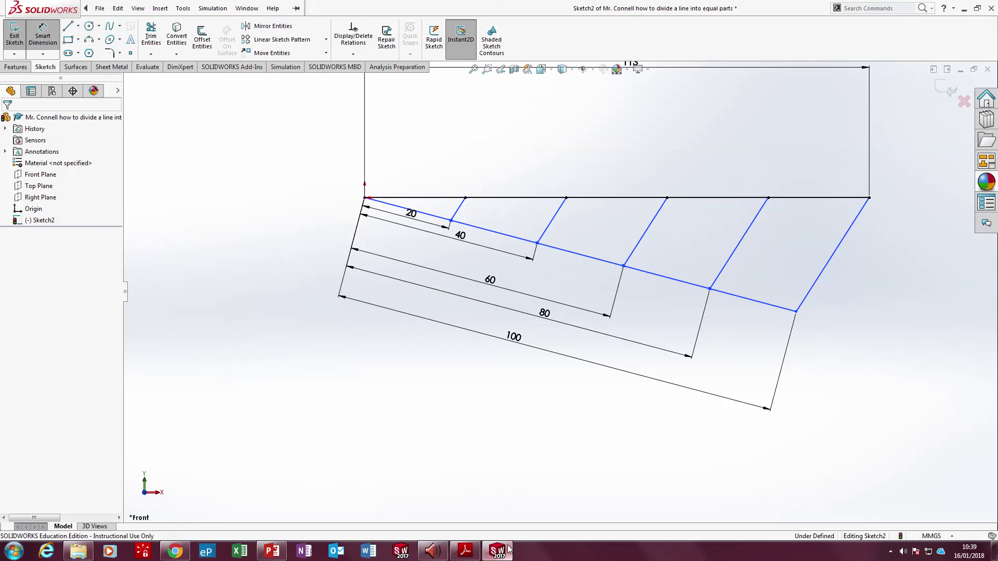
{"action": "left_click", "coordinate": [212, 9]}
{"action": "left_click", "coordinate": [15, 36]}
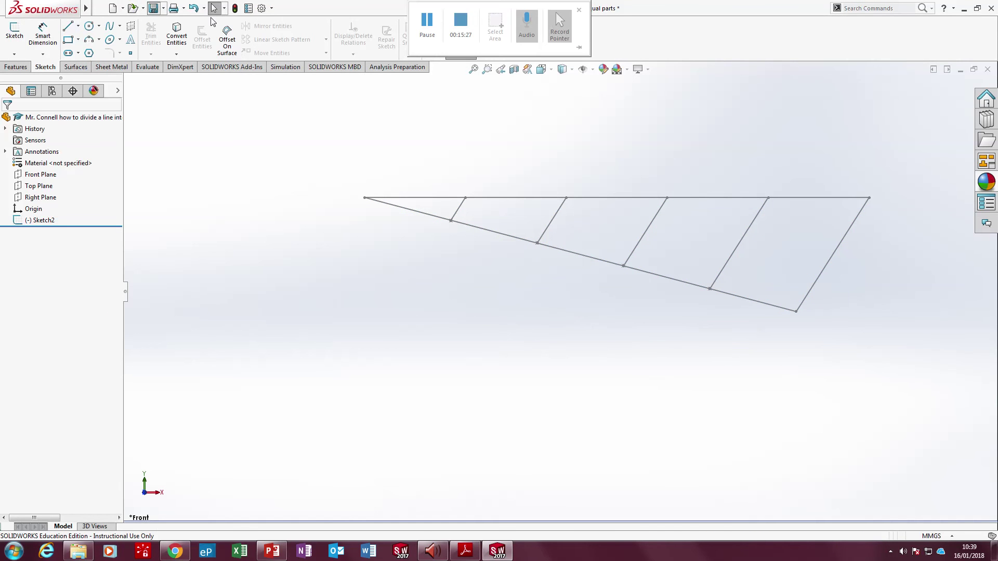
{"action": "mouse_move", "coordinate": [469, 6]}
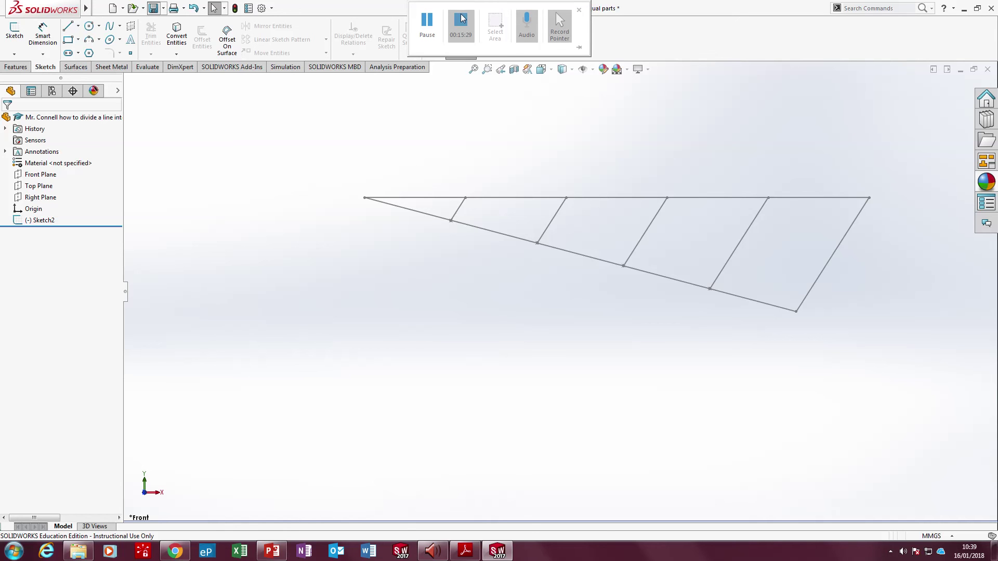